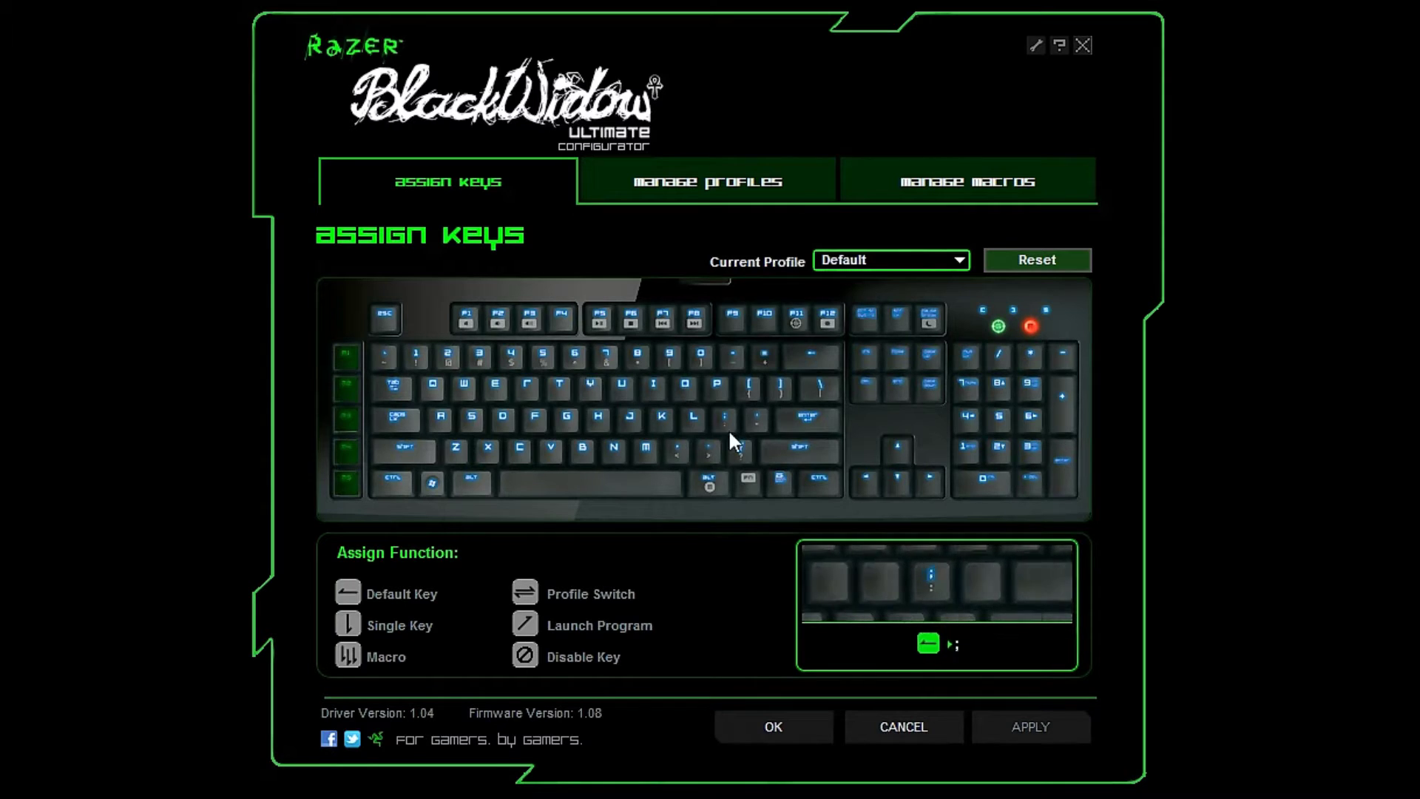
Step: Inspect the functions assigned to the H, left Windows and T keys in the Default profile
left_click(603, 416)
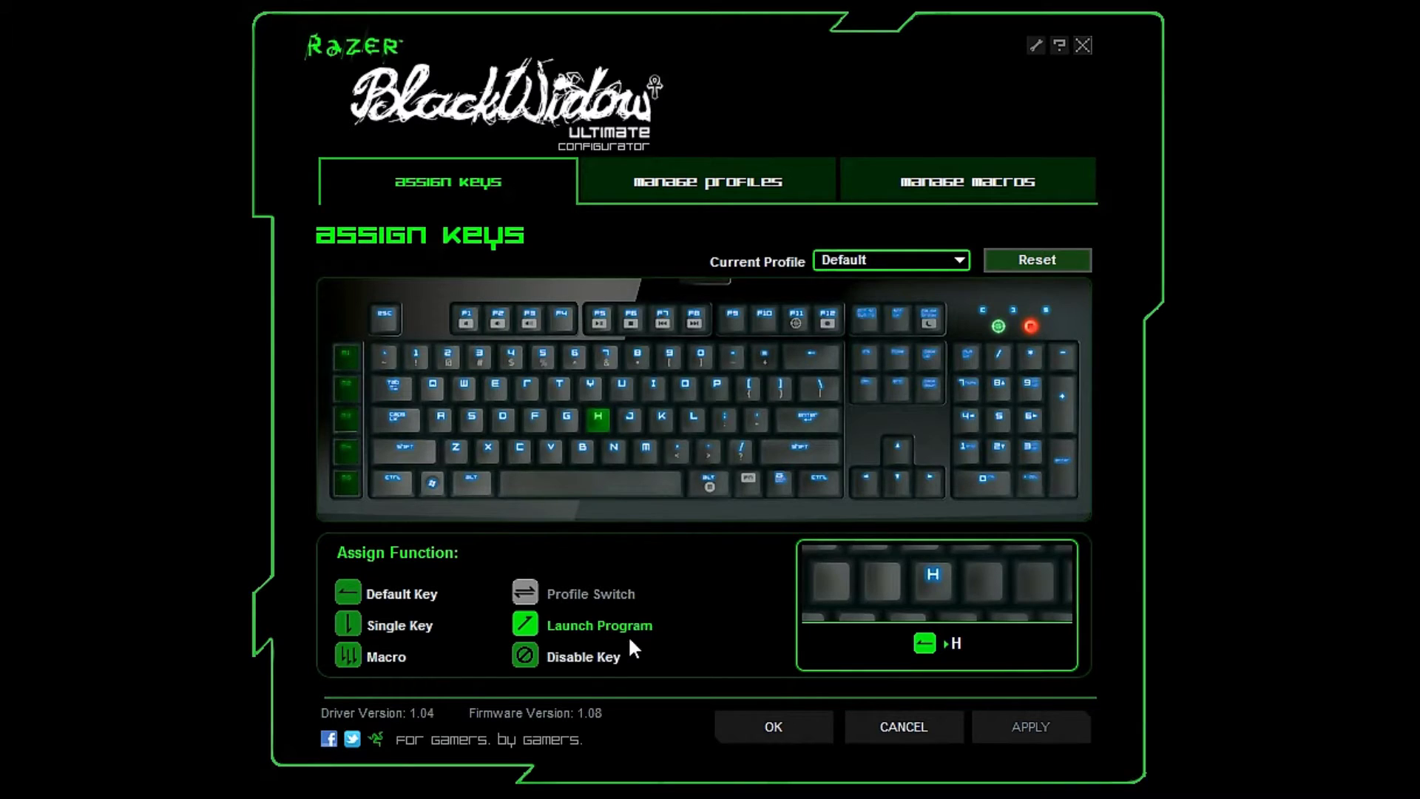
left_click(436, 493)
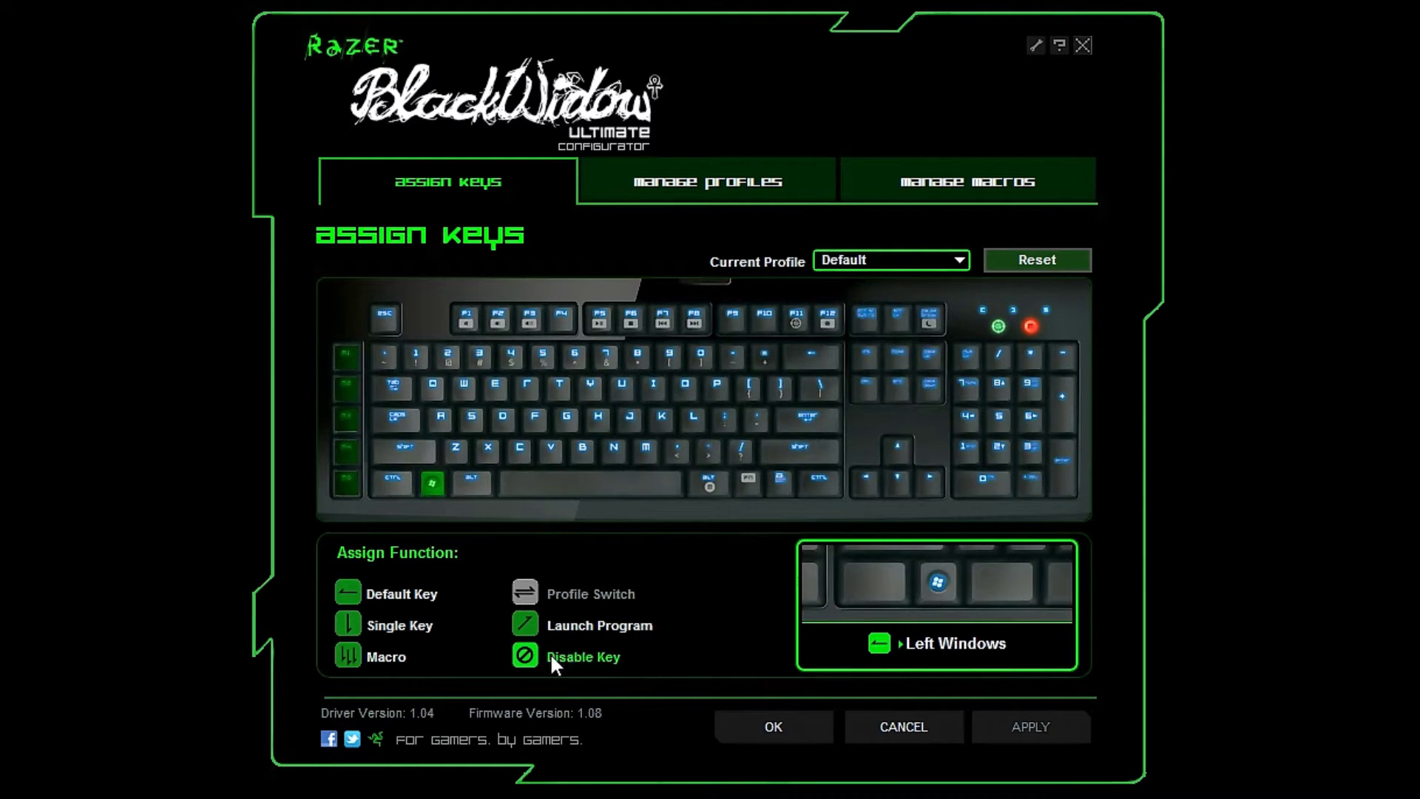
left_click(567, 386)
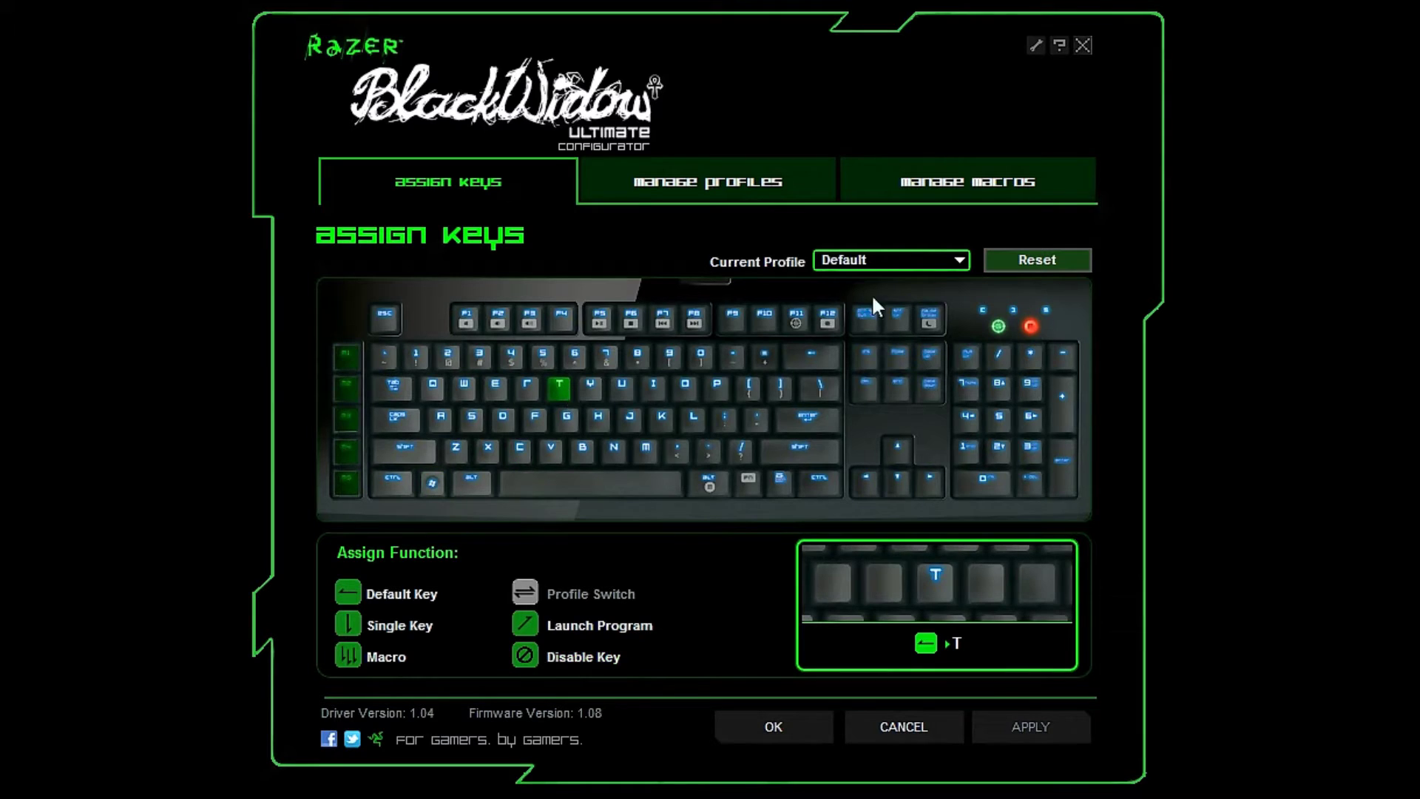
left_click(436, 490)
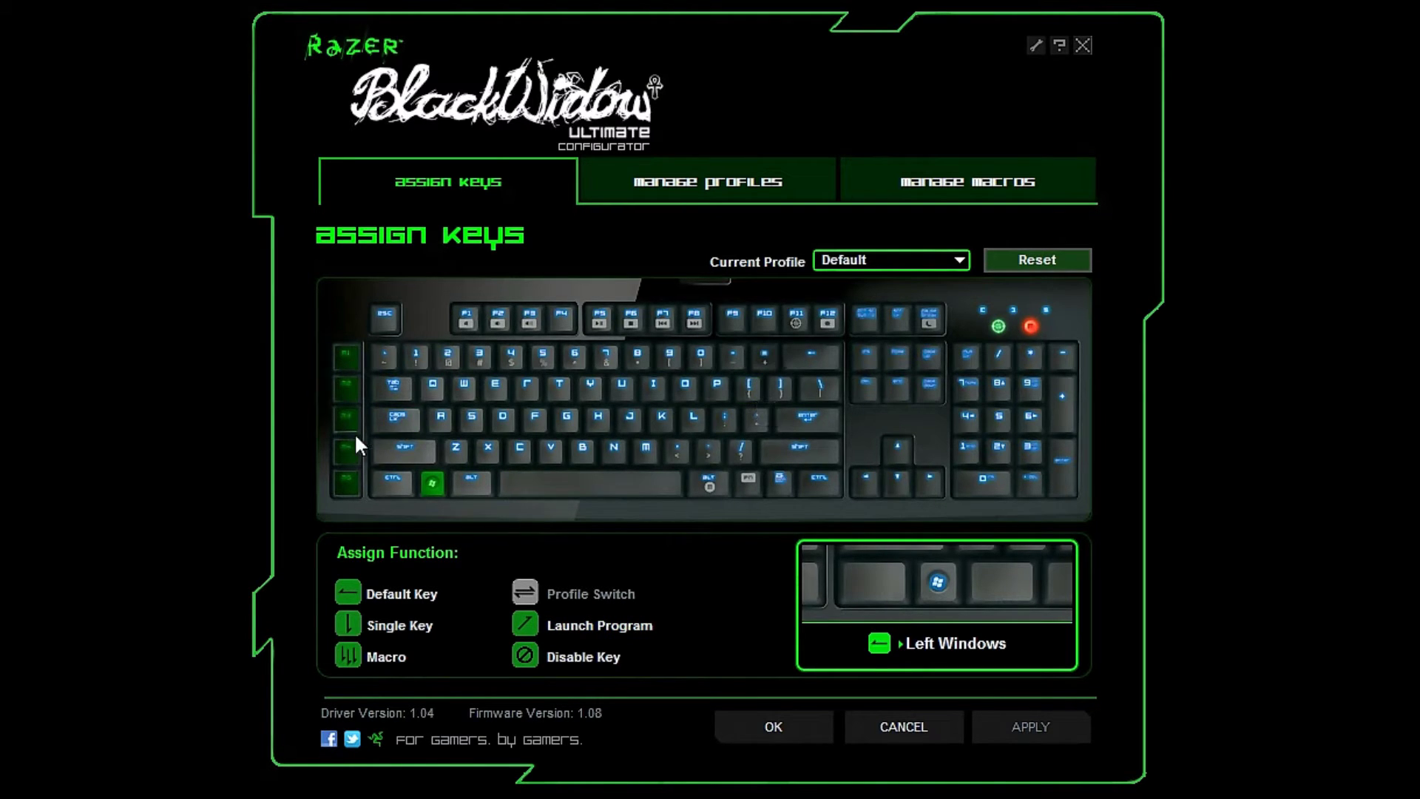
Step: Check the functions assigned to the macro keys M1 through M5
left_click(345, 358)
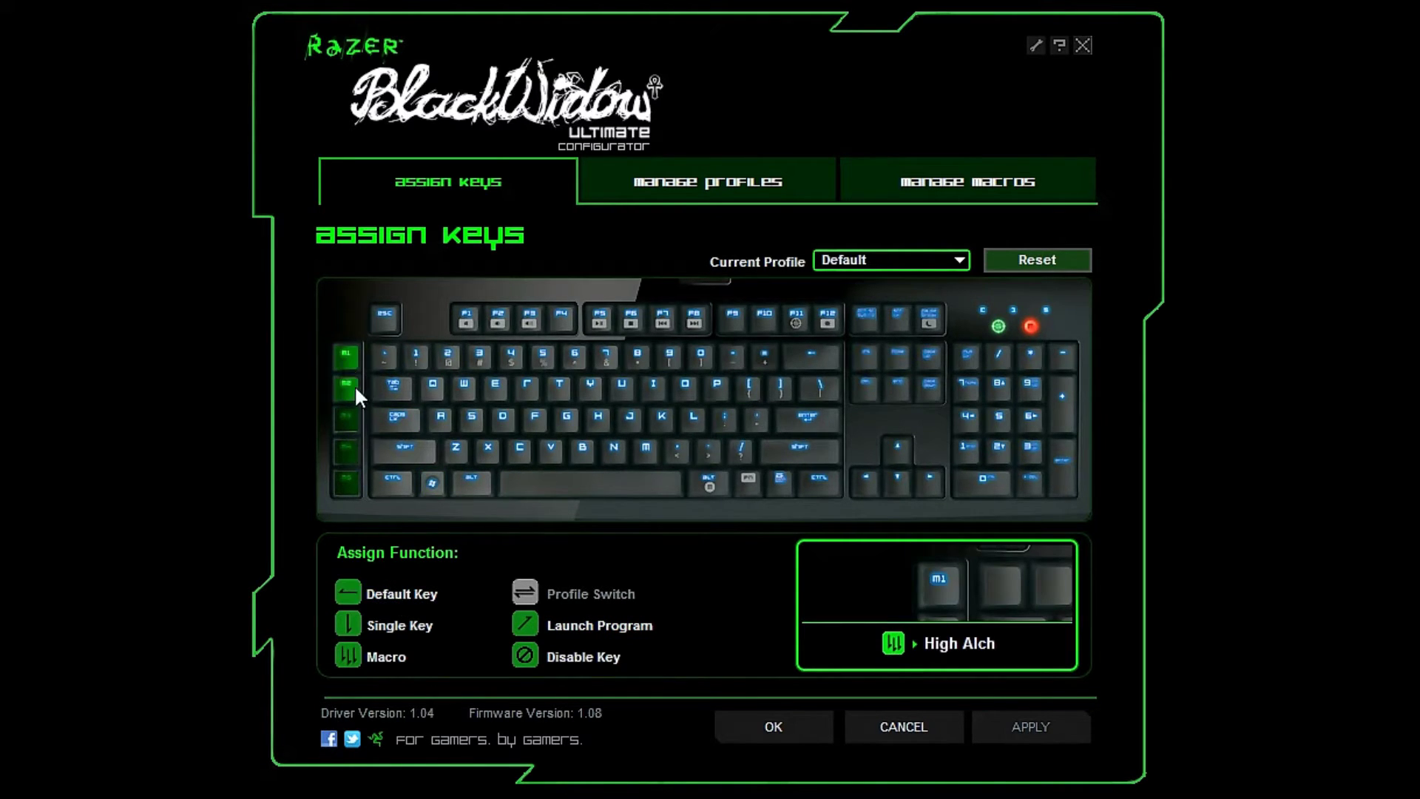
left_click(353, 386)
left_click(349, 408)
left_click(349, 449)
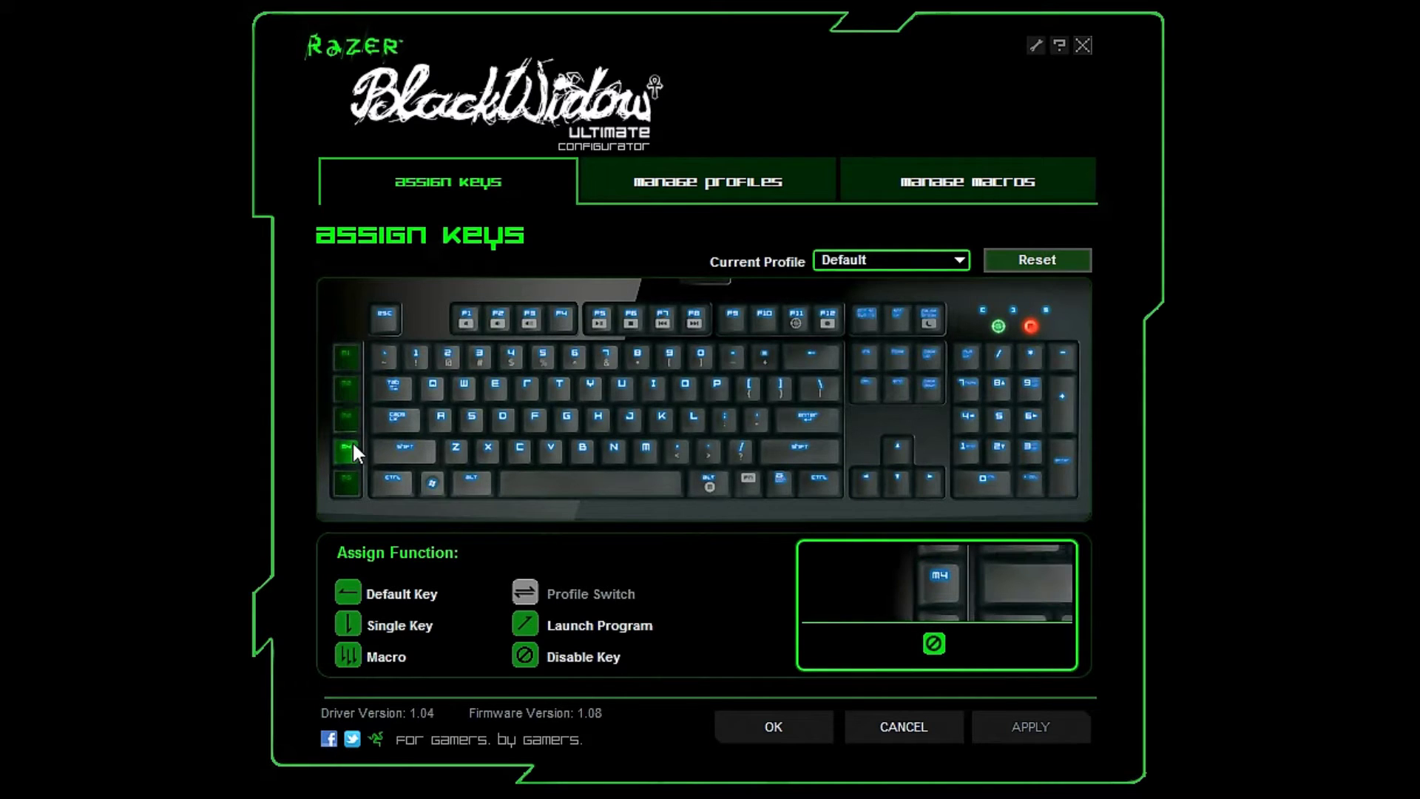
left_click(348, 482)
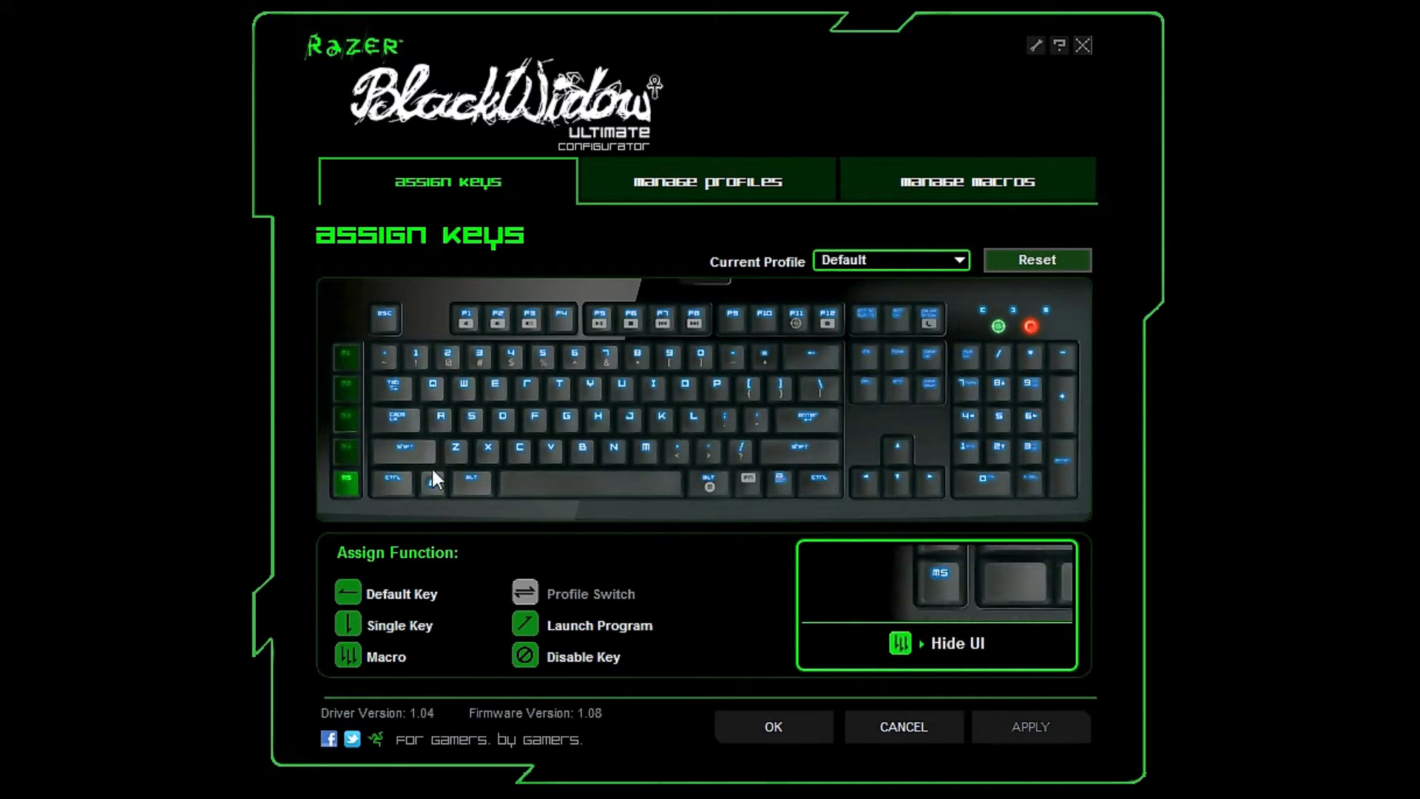
left_click(350, 451)
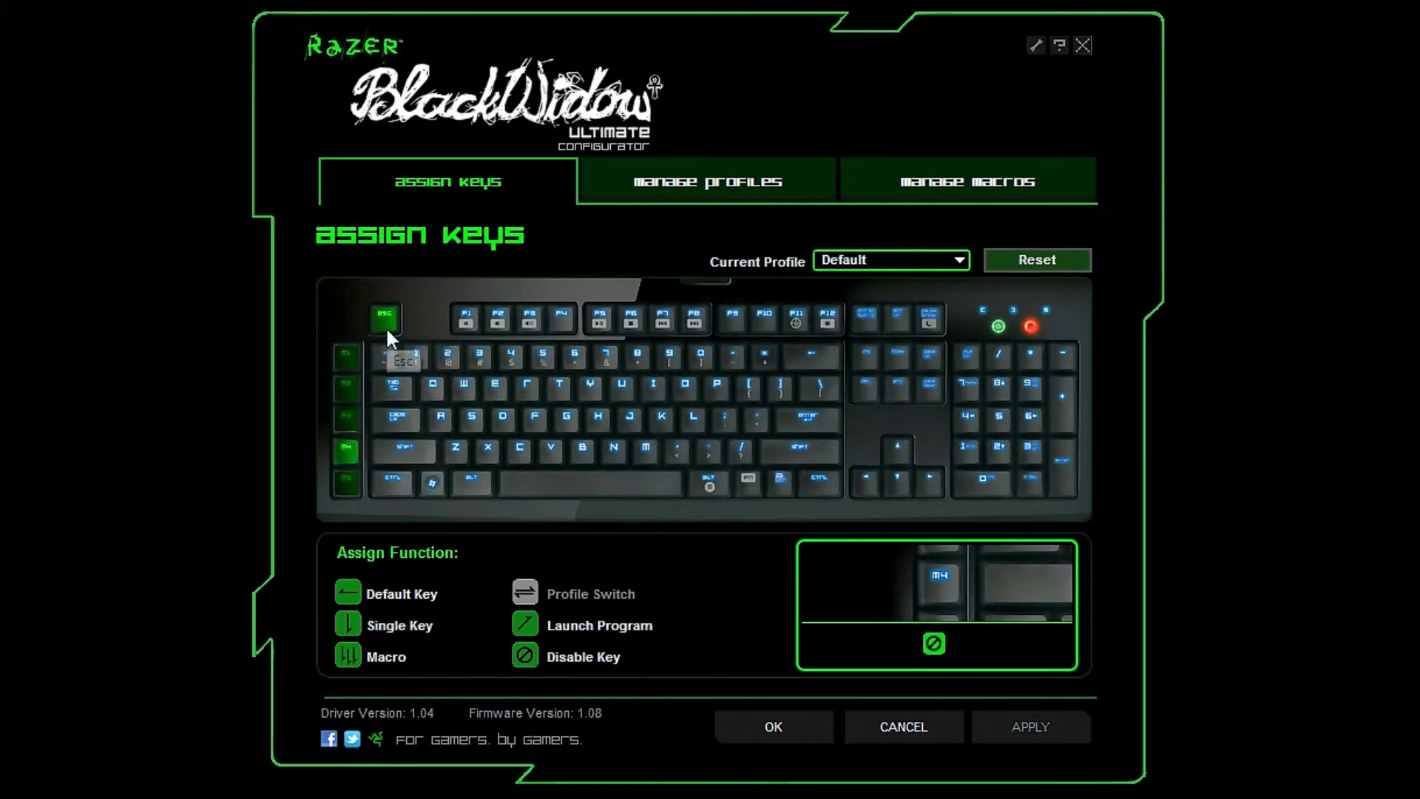
Step: Choose the Weapon 3 macro for assignment to the M4 key
left_click(348, 452)
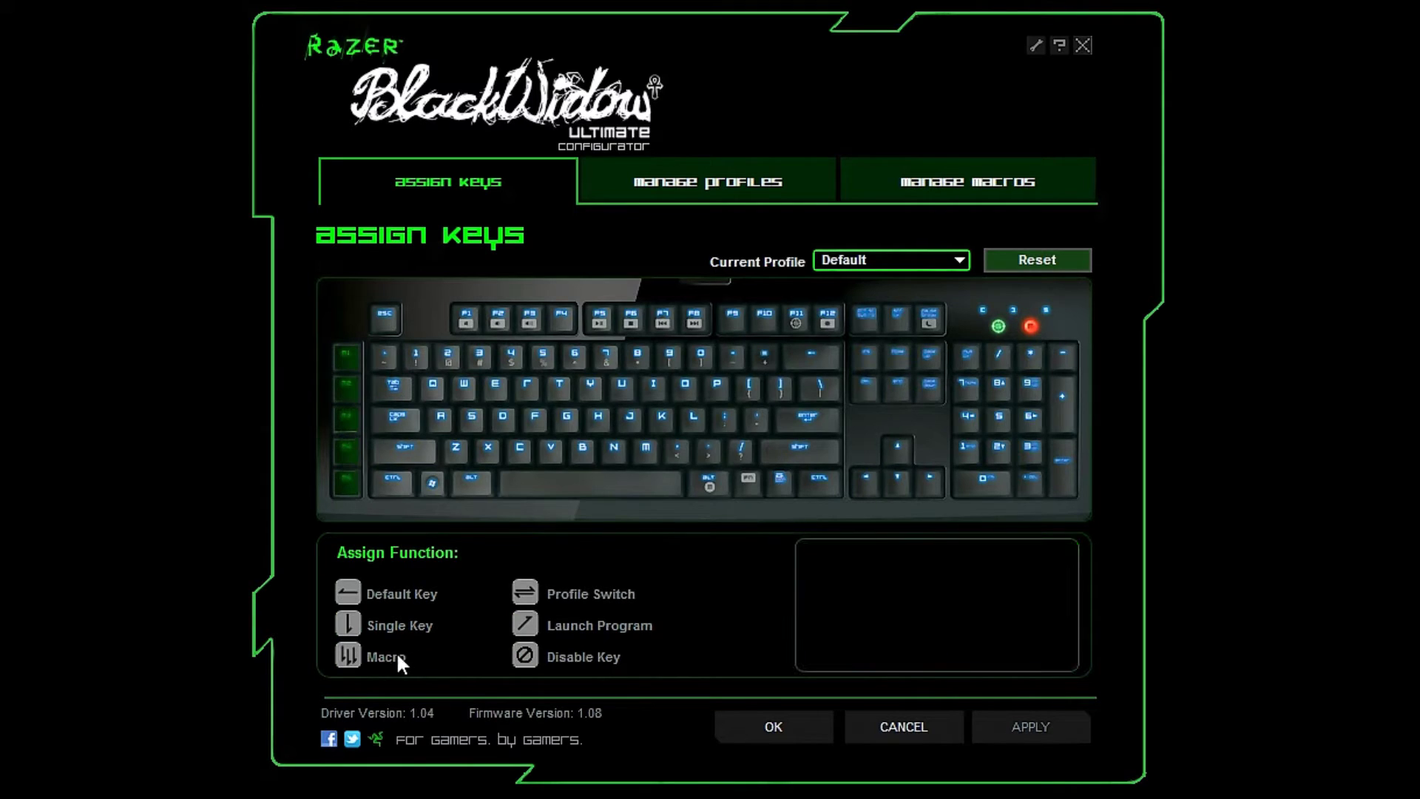
left_click(346, 452)
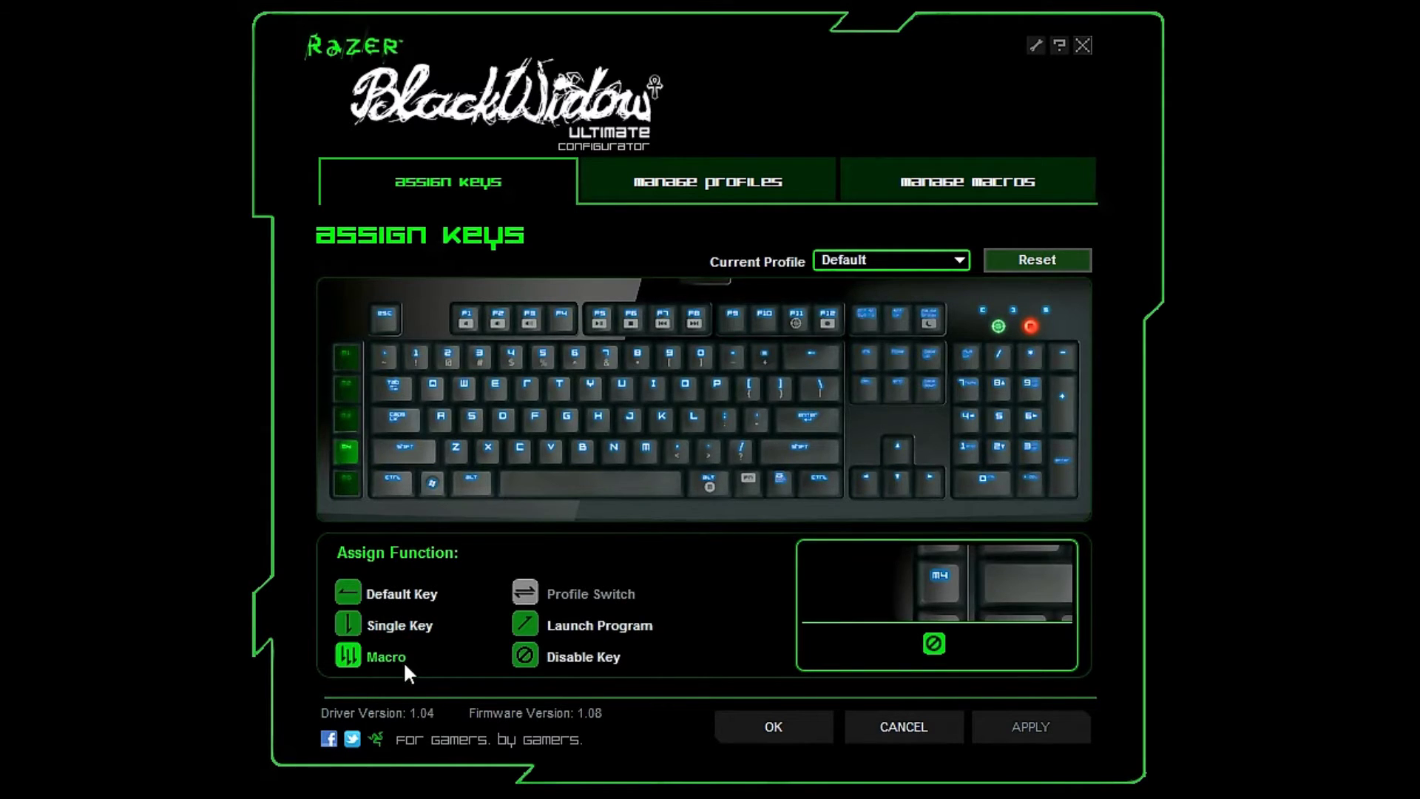
left_click(354, 657)
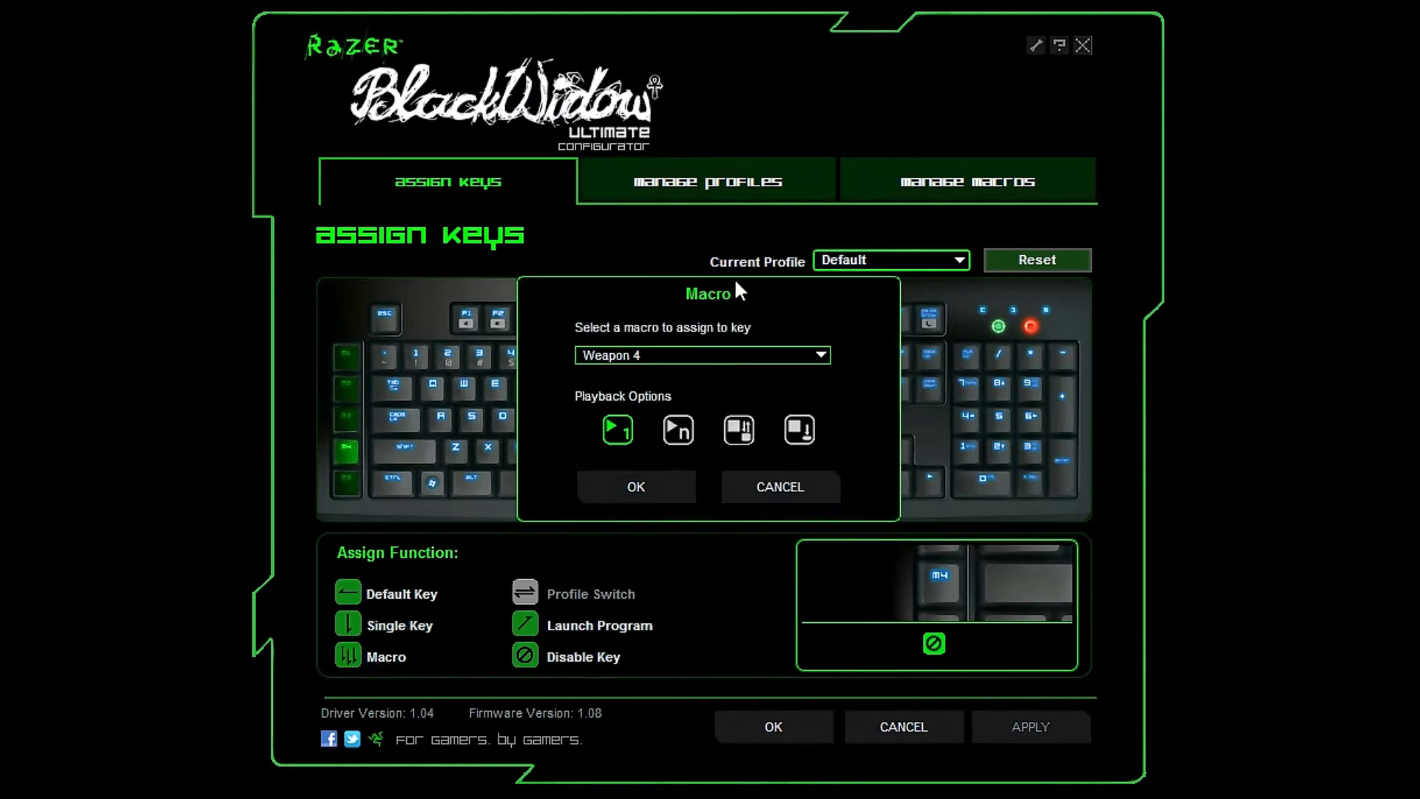
left_click(811, 355)
scroll(702, 400, "down", 8)
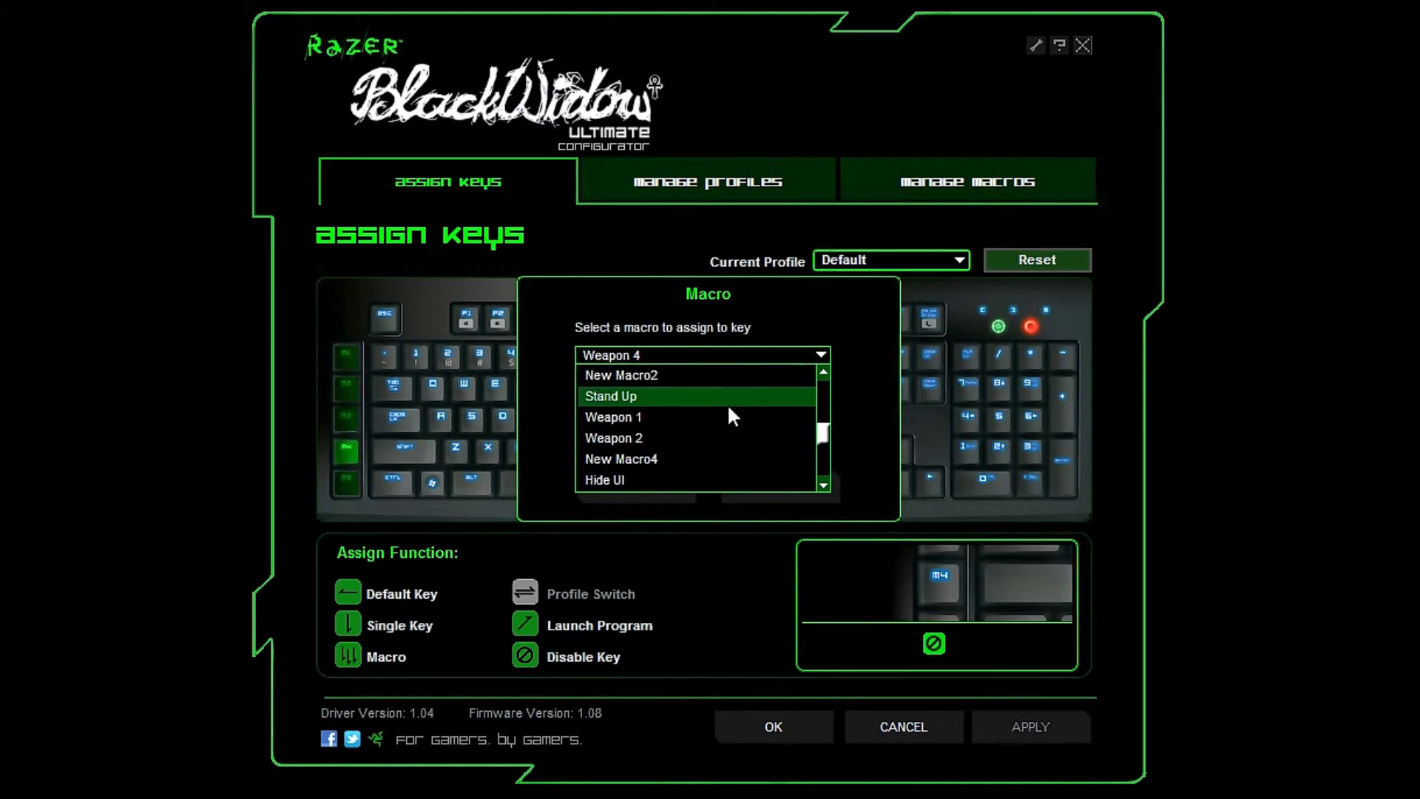
scroll(692, 396, "up", 2)
scroll(699, 403, "up", 5)
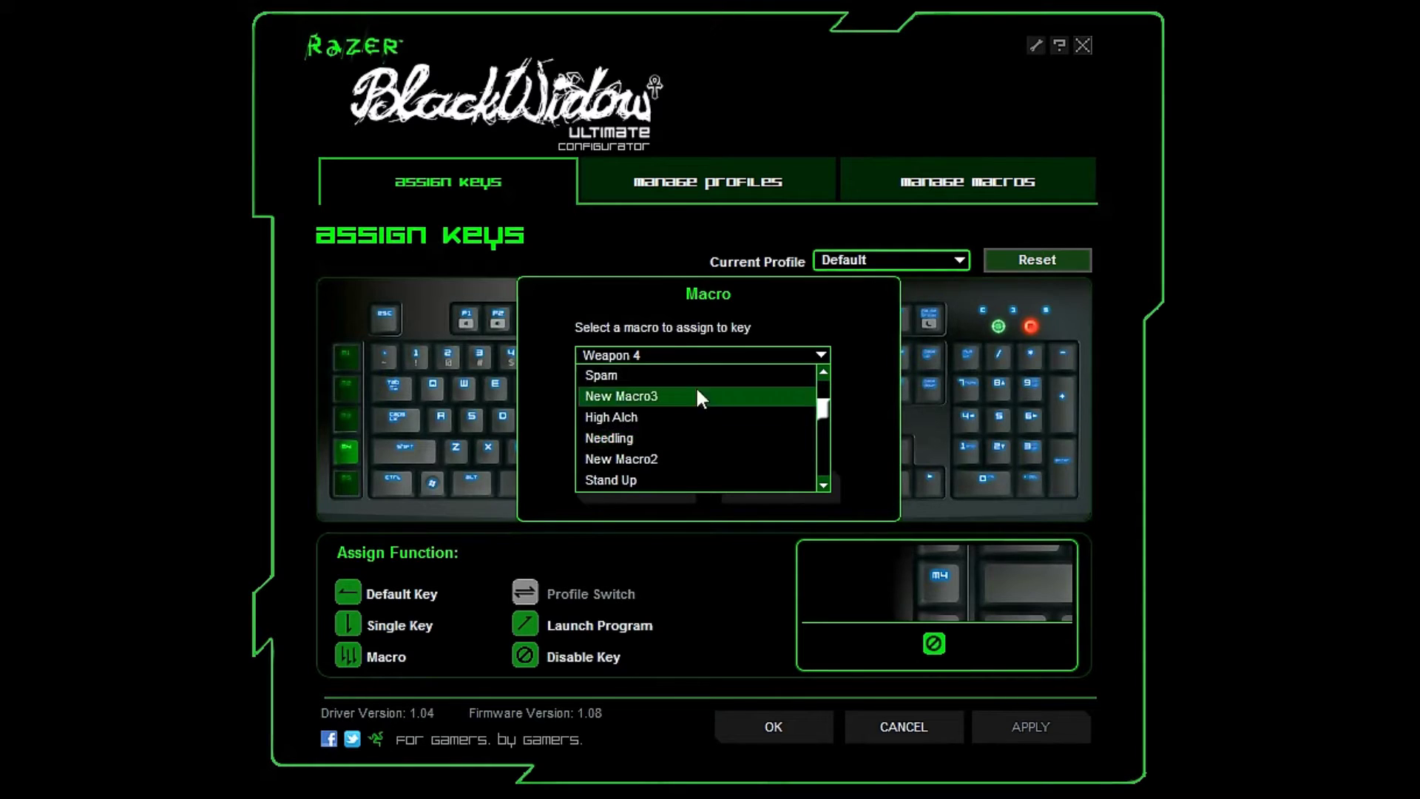
scroll(703, 375, "down", 1)
scroll(704, 376, "up", 3)
scroll(703, 376, "down", 9)
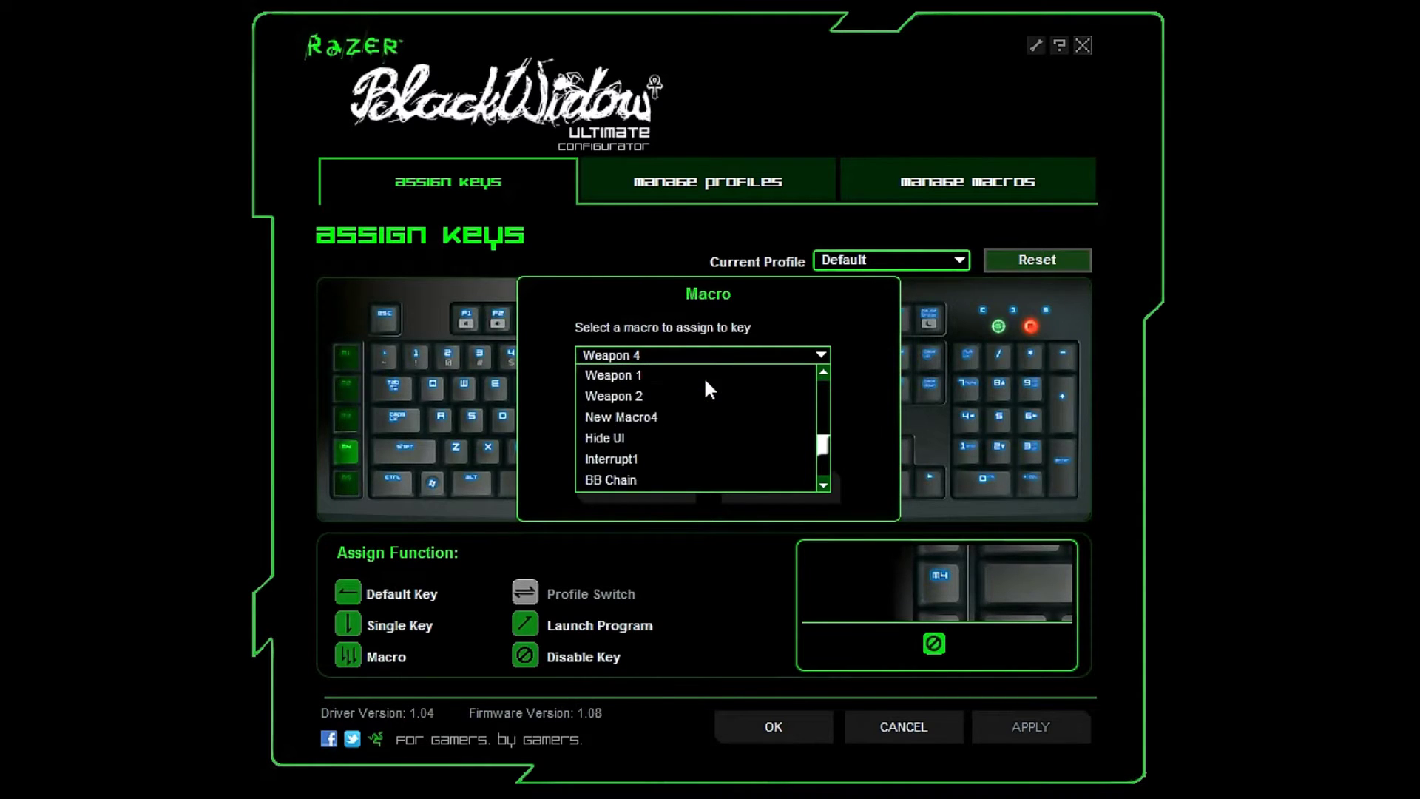
scroll(699, 425, "down", 1)
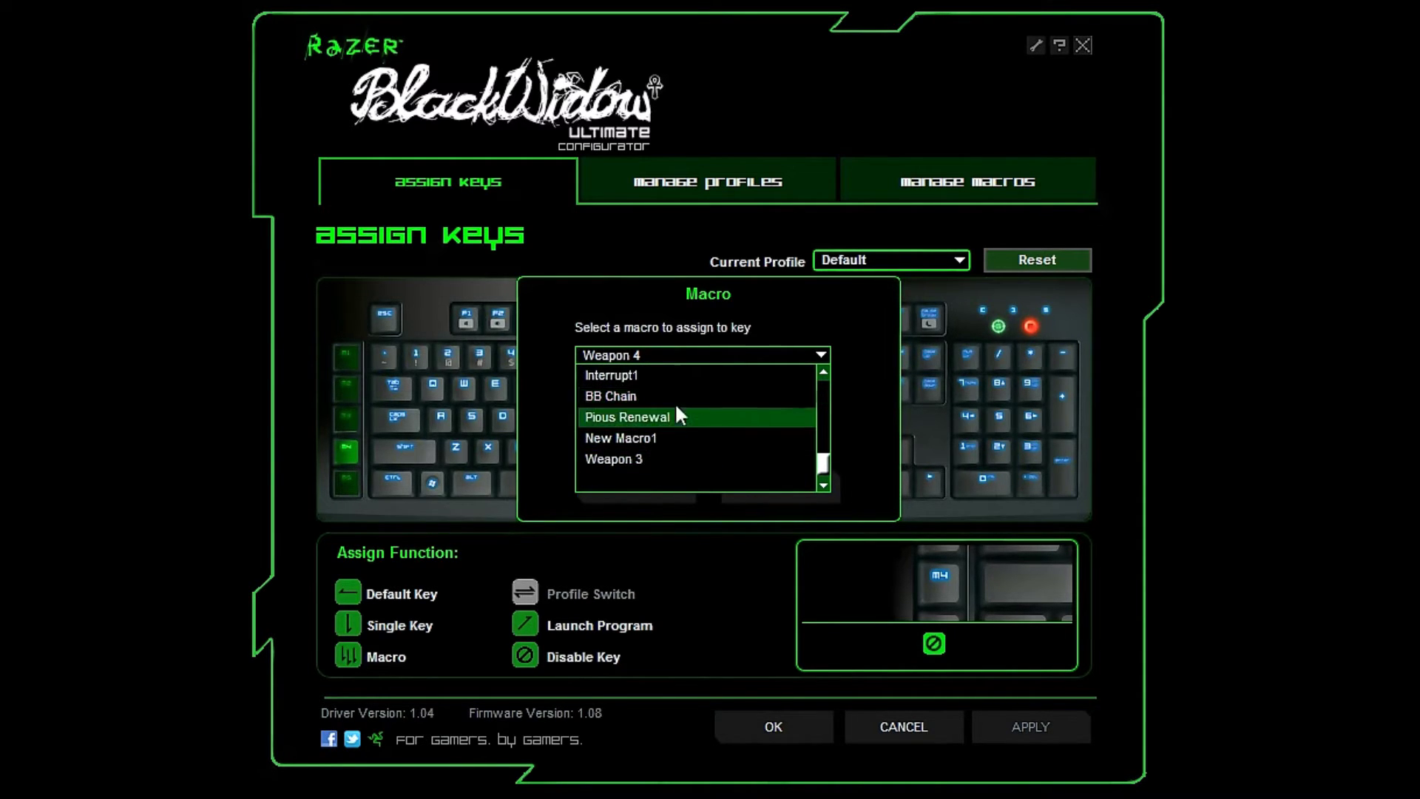
left_click(693, 460)
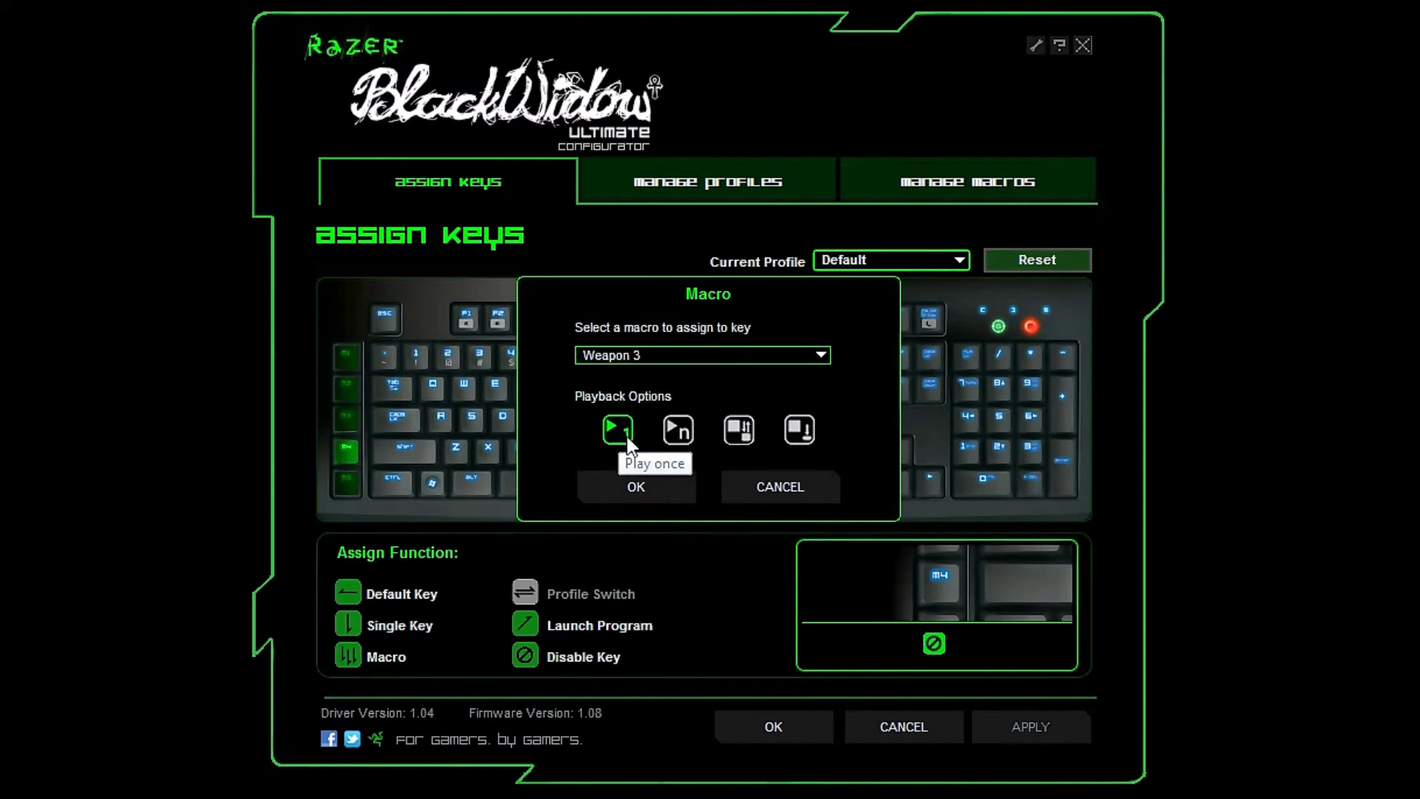
Step: Try the multiple-play, play-once and last playback options for the Weapon 3 macro, and cancel the assignment
left_click(681, 432)
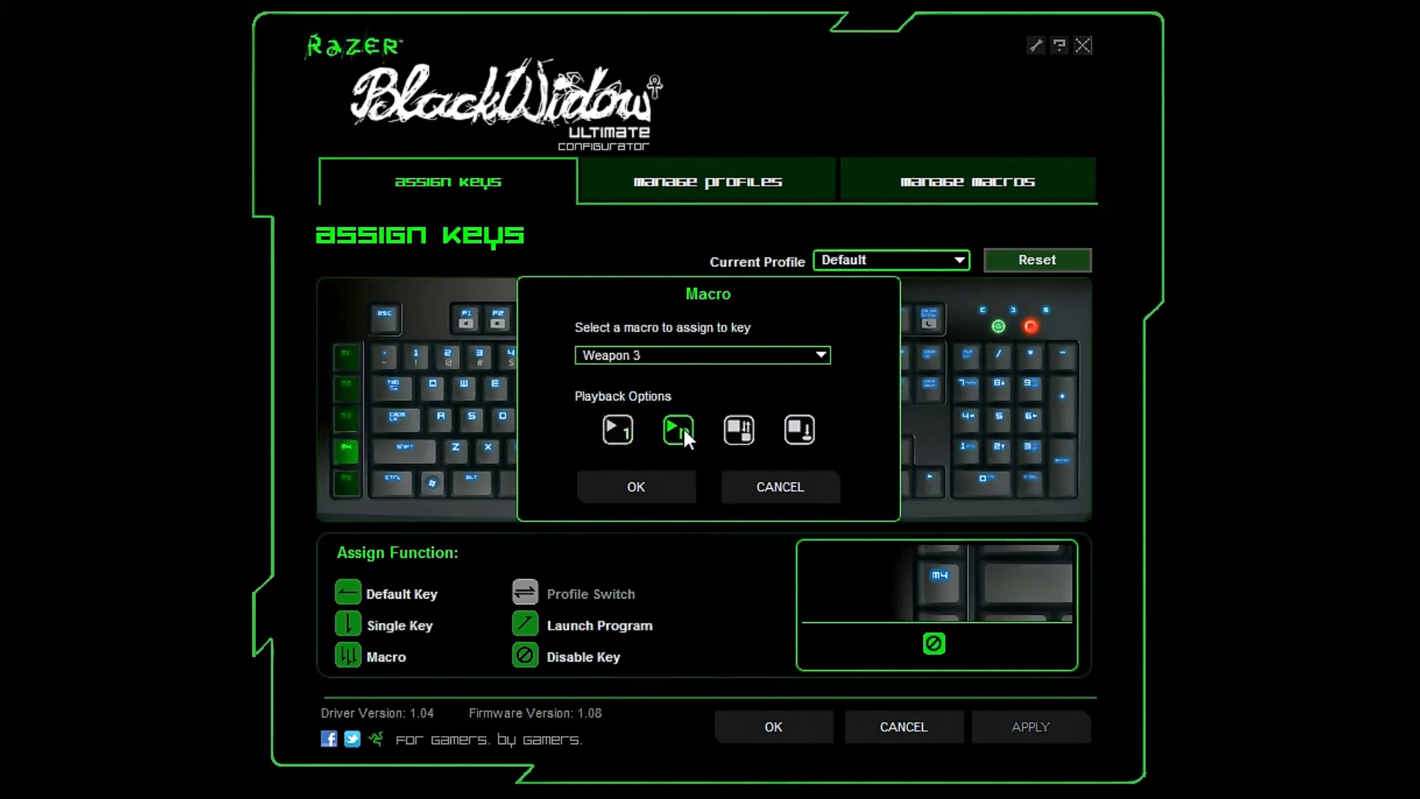
left_click(623, 425)
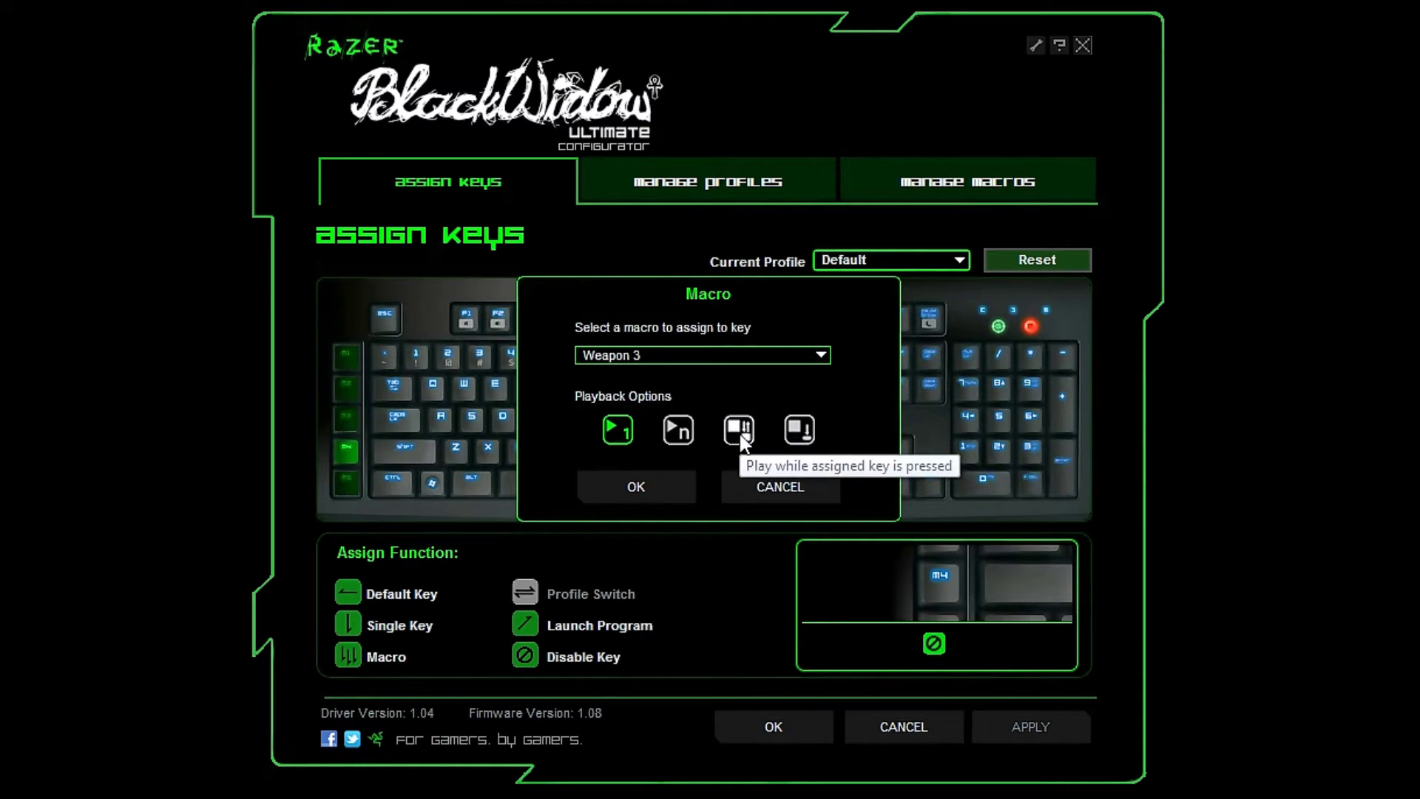
left_click(805, 436)
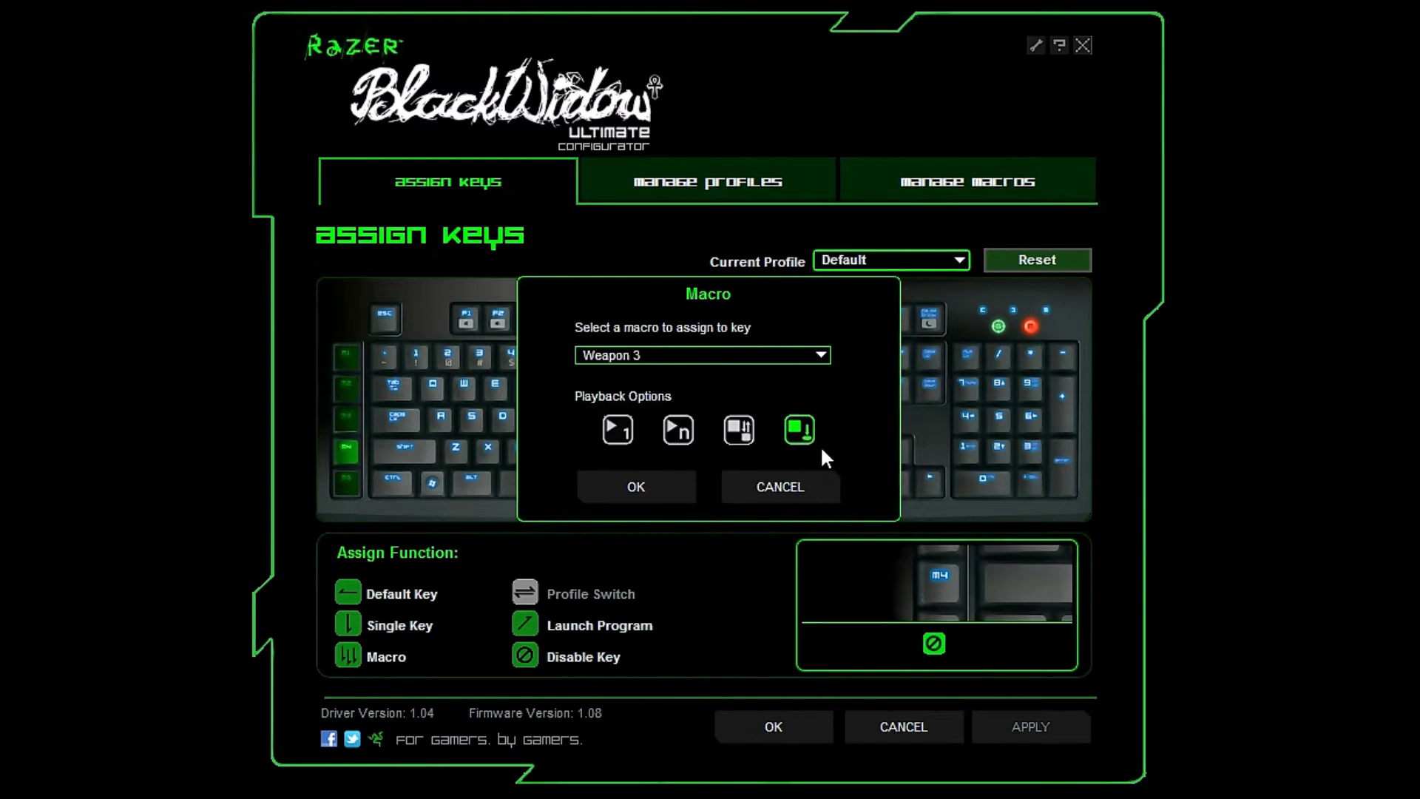
left_click(809, 488)
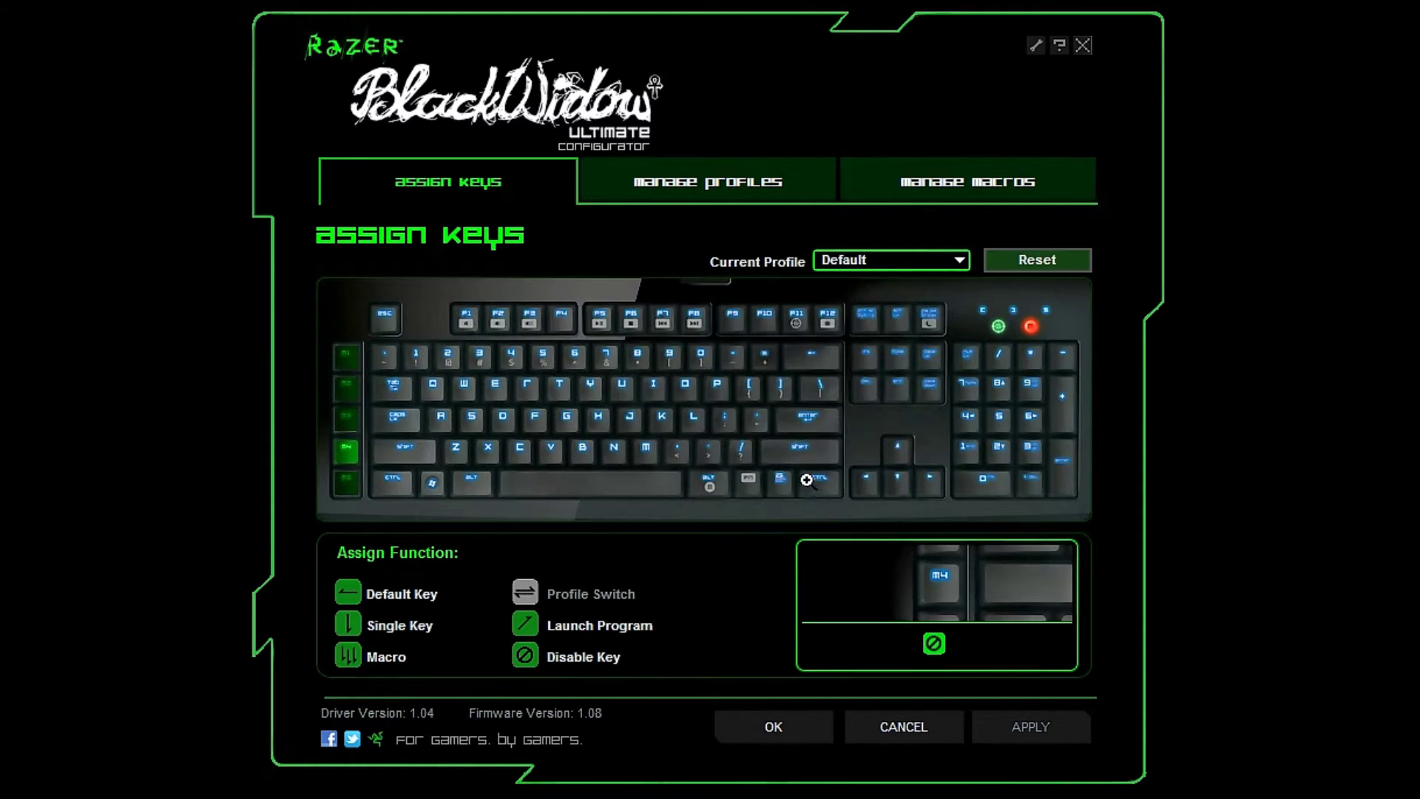
Step: Check the available profiles and try to enable Auto Switch for the Default profile
left_click(962, 260)
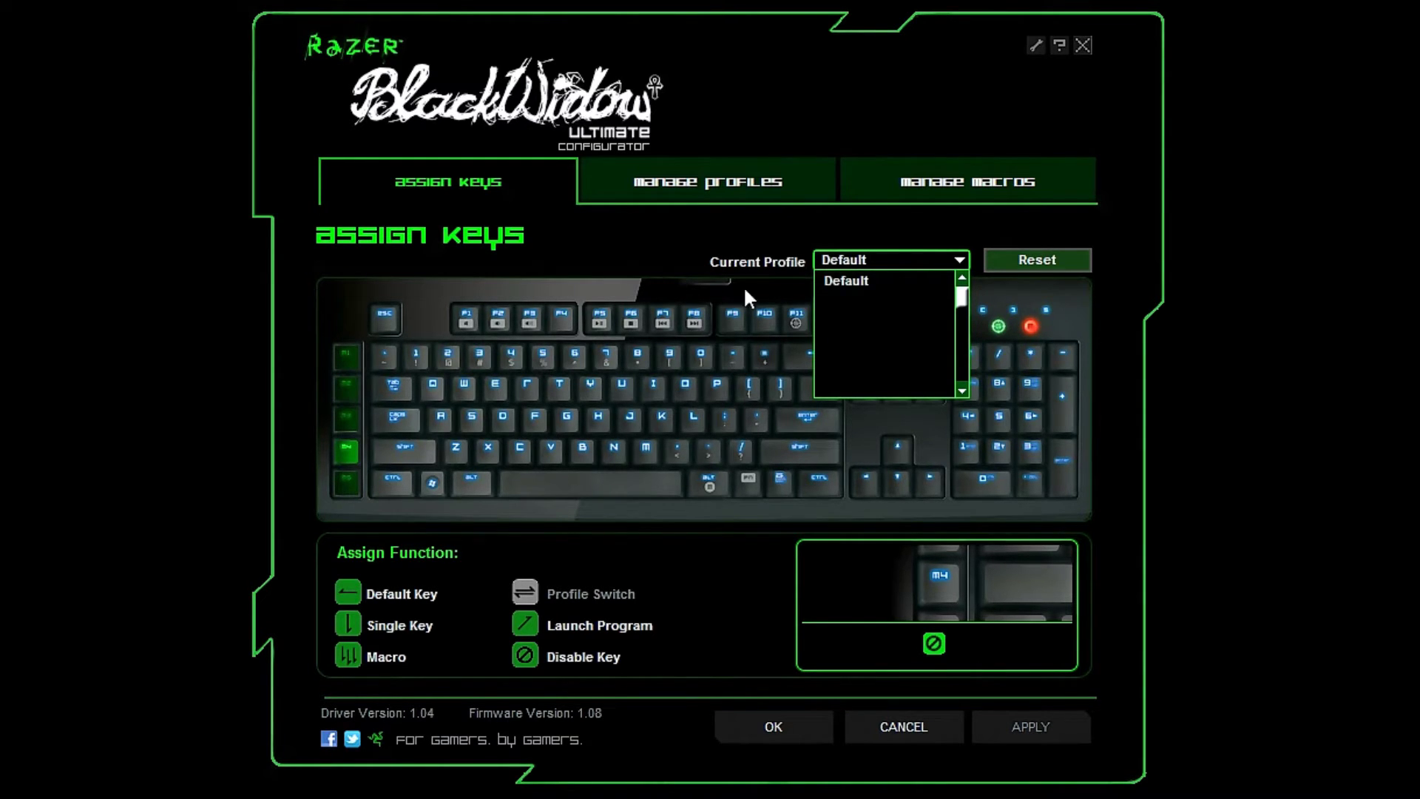
left_click(740, 211)
left_click(706, 171)
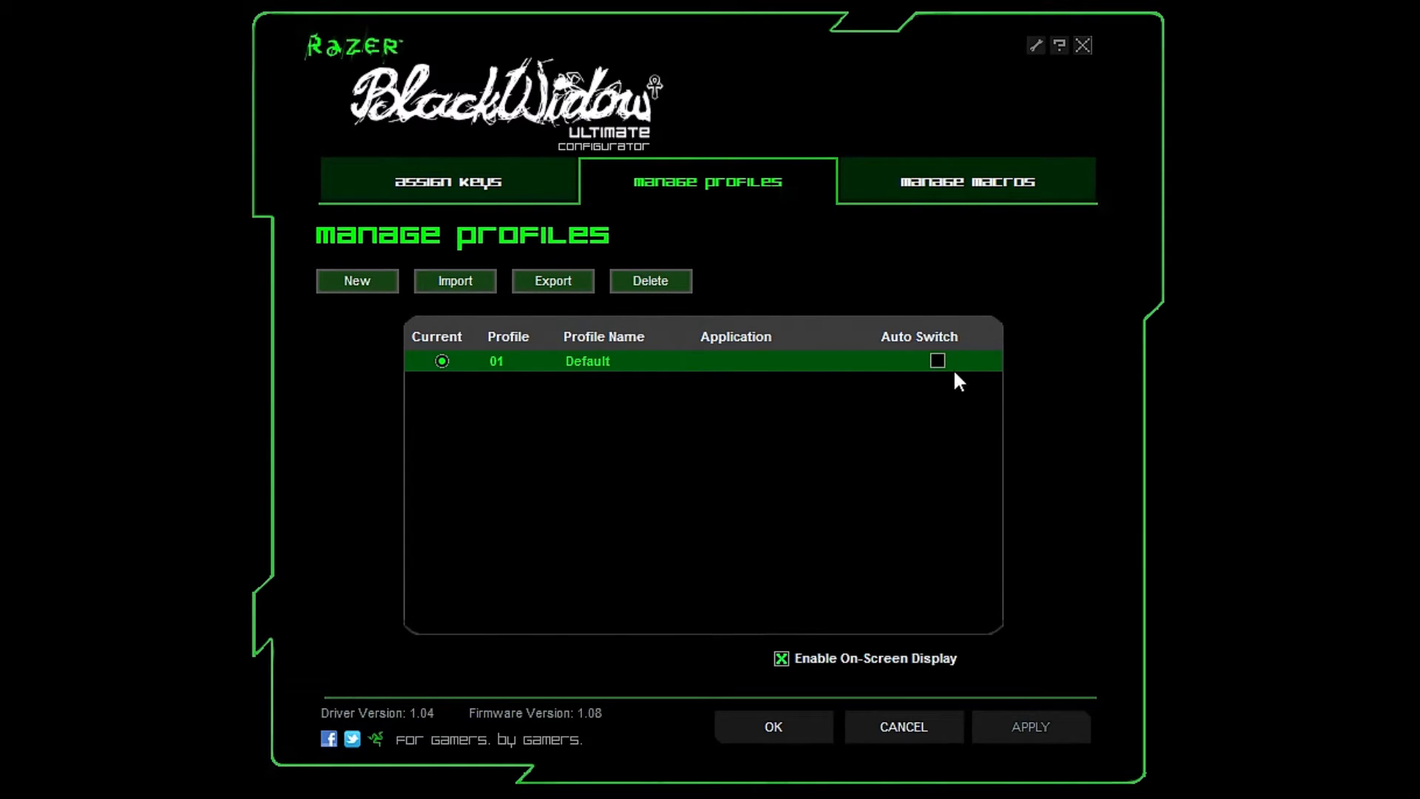
left_click(935, 360)
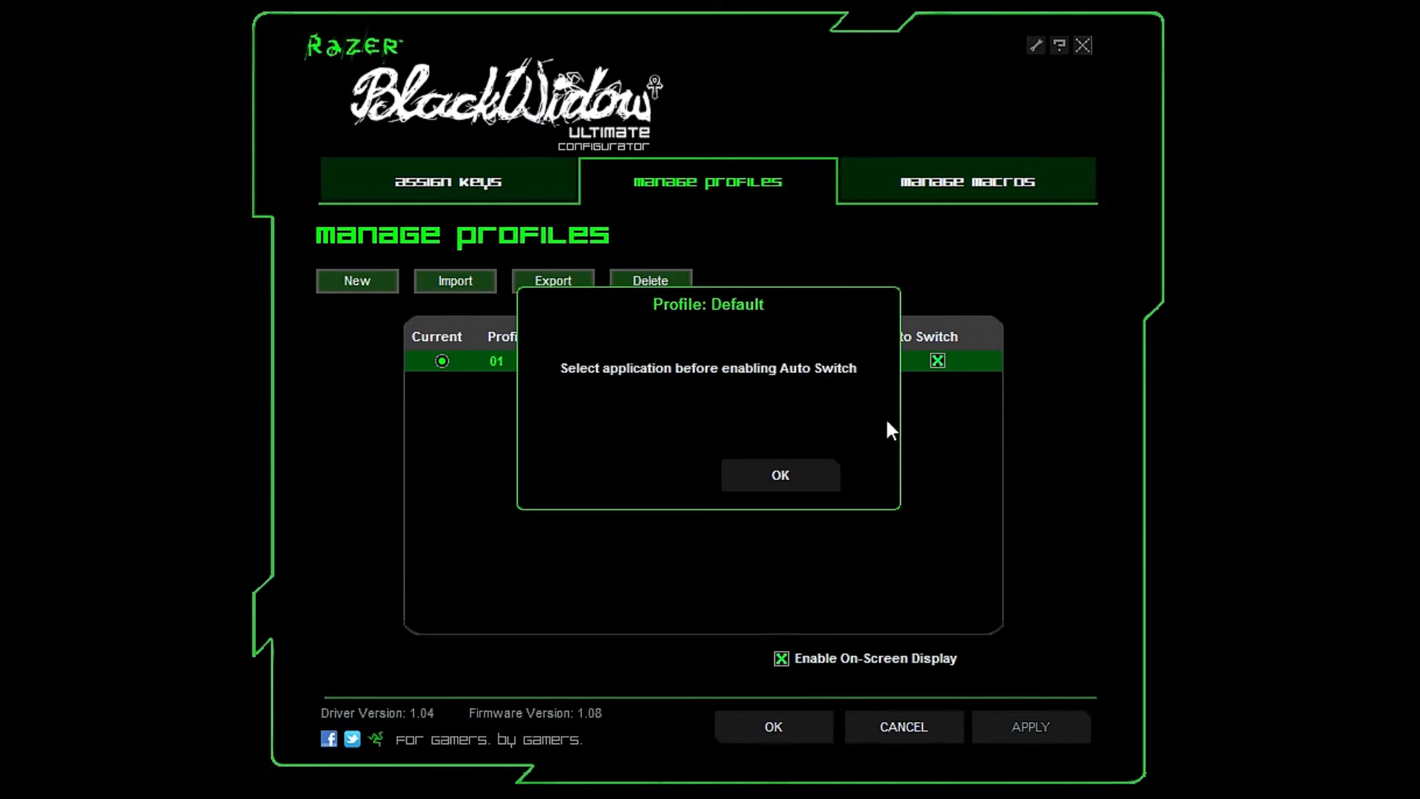
left_click(797, 487)
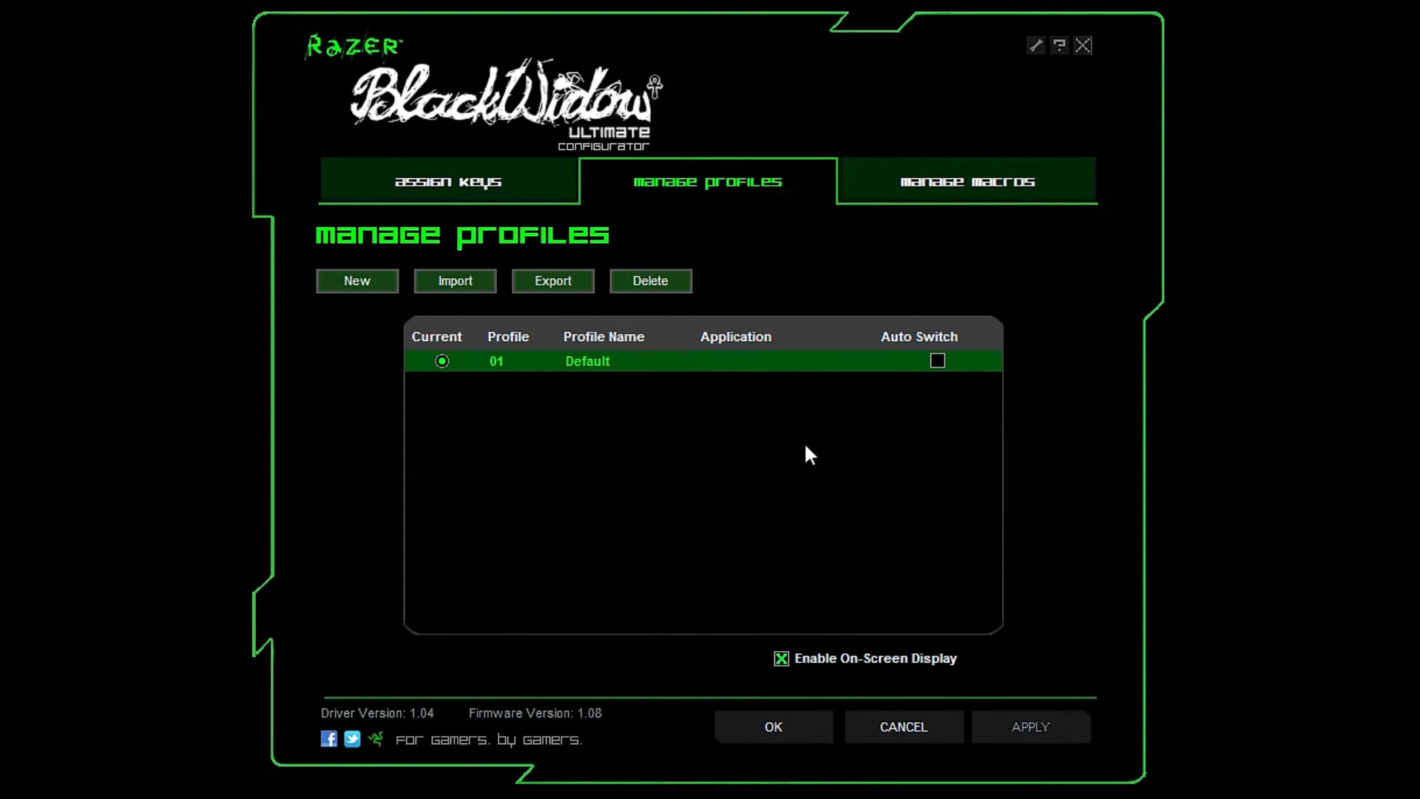
Step: Load the BB Chain macro to view its recorded events, and browse the list of saved macros
left_click(959, 191)
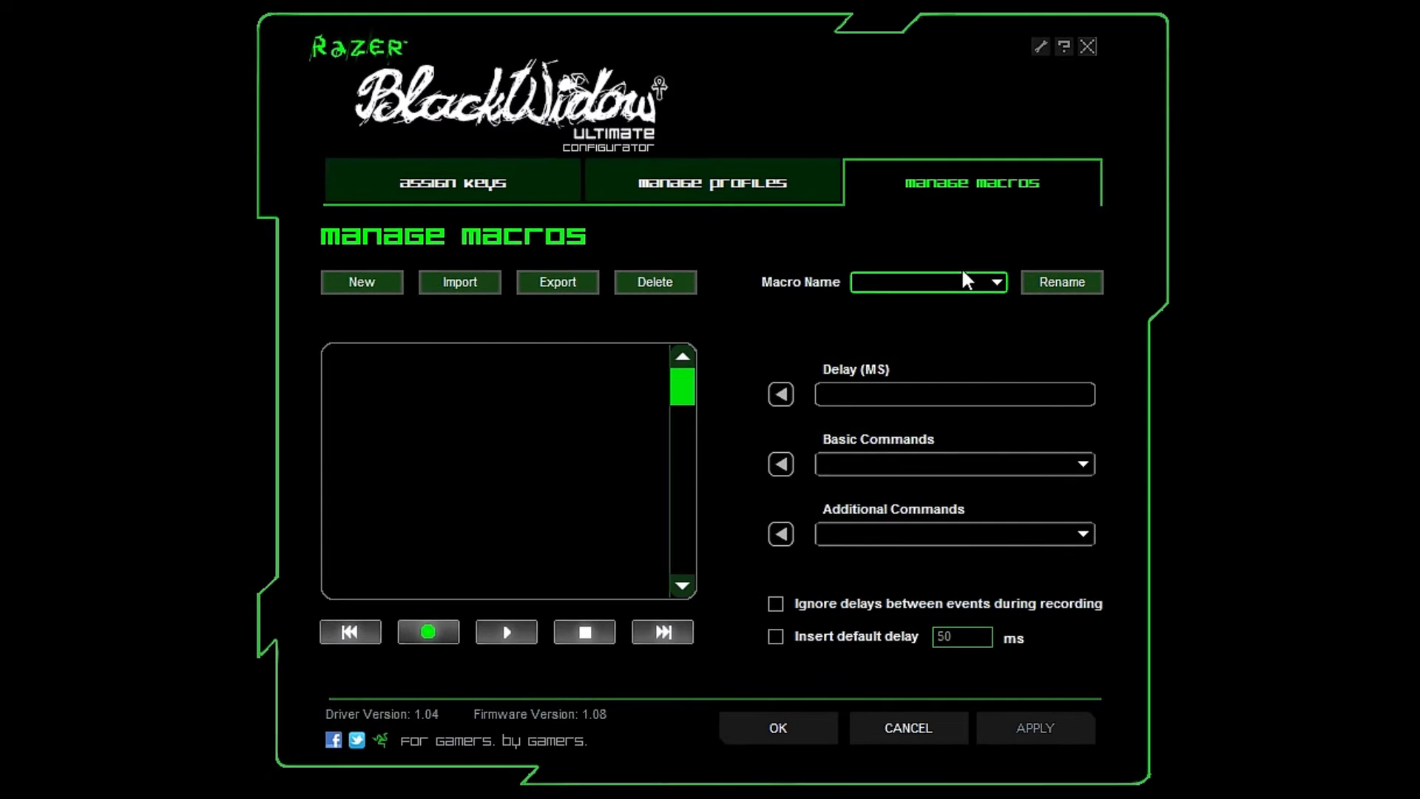
left_click(964, 278)
scroll(917, 311, "down", 2)
scroll(928, 333, "down", 2)
scroll(932, 336, "up", 7)
left_click(911, 292)
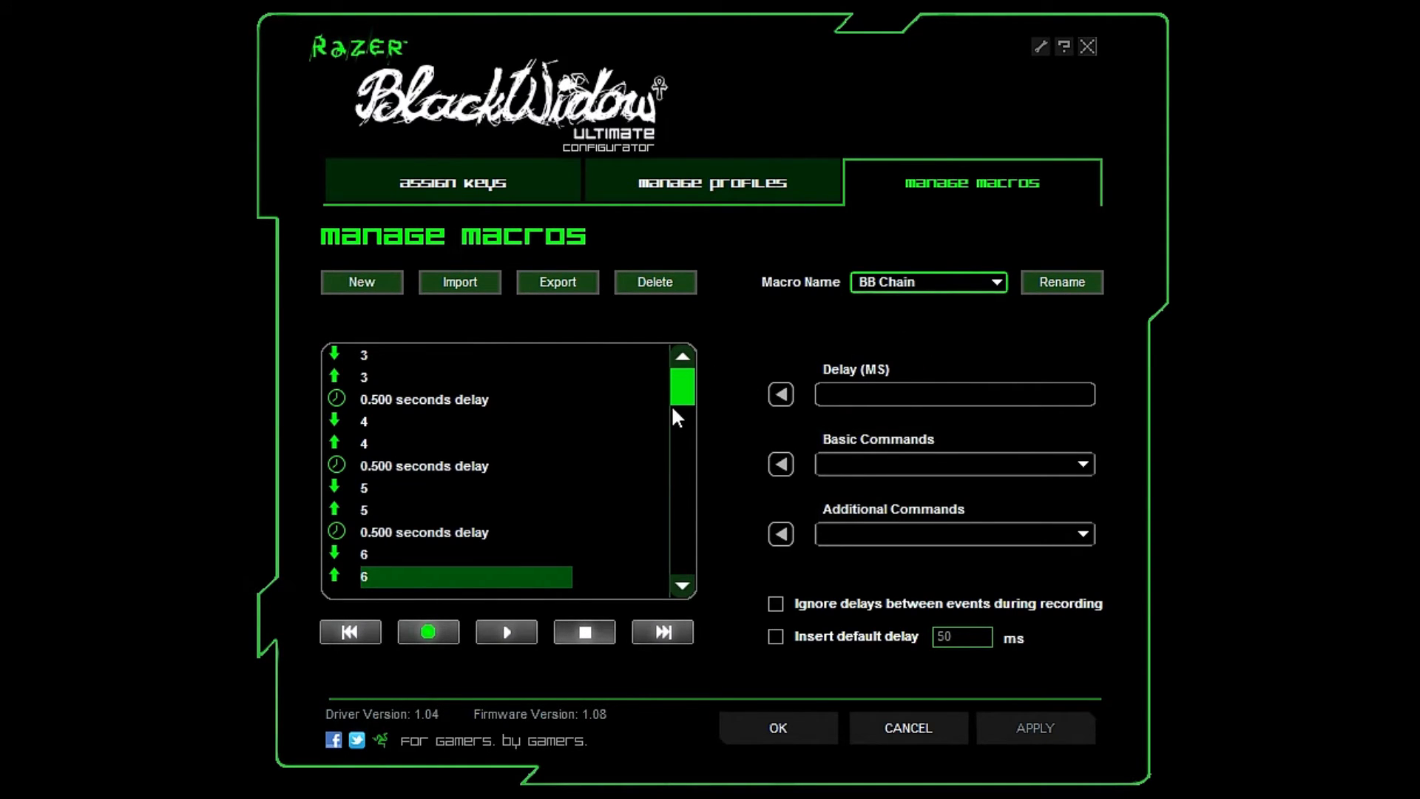
left_click(937, 286)
scroll(931, 319, "down", 6)
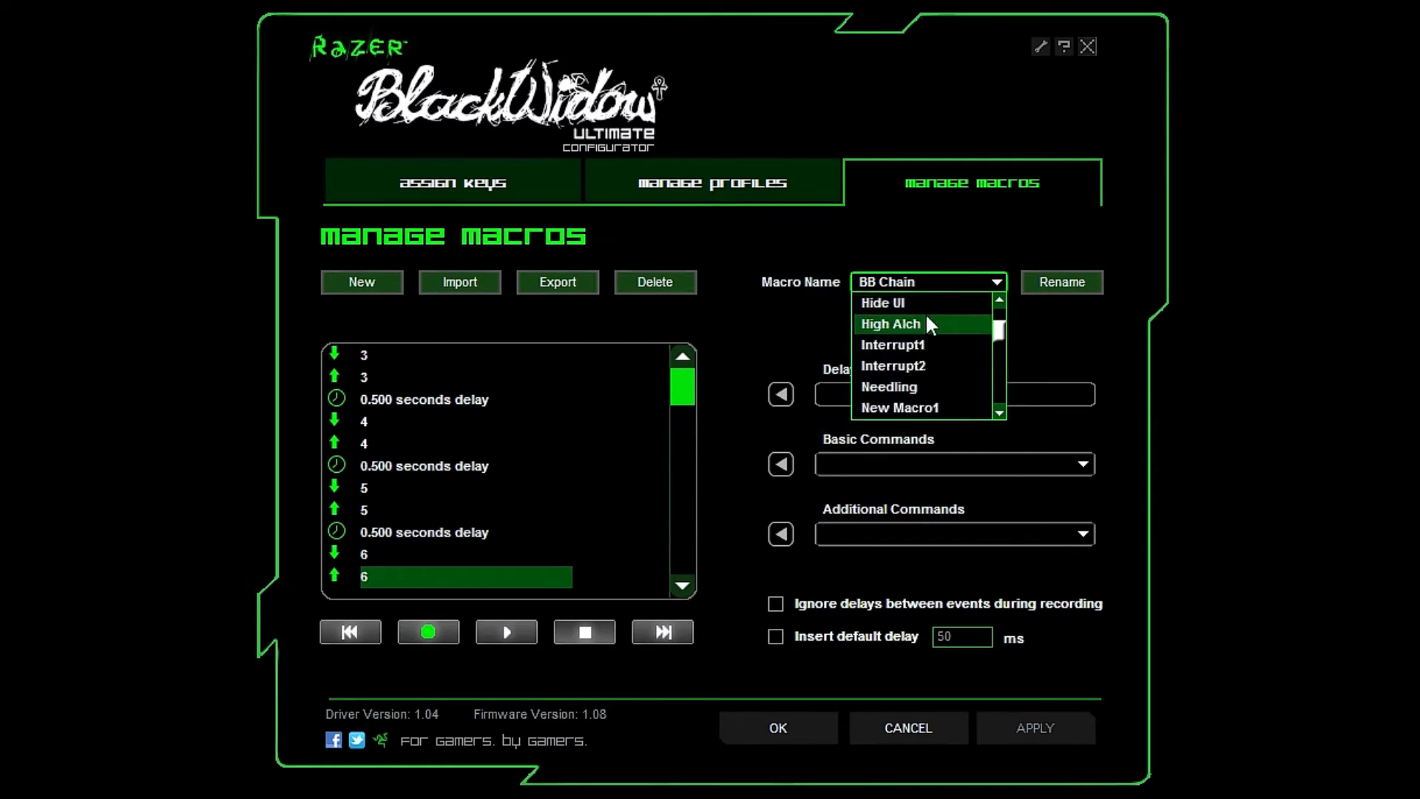
left_click(809, 279)
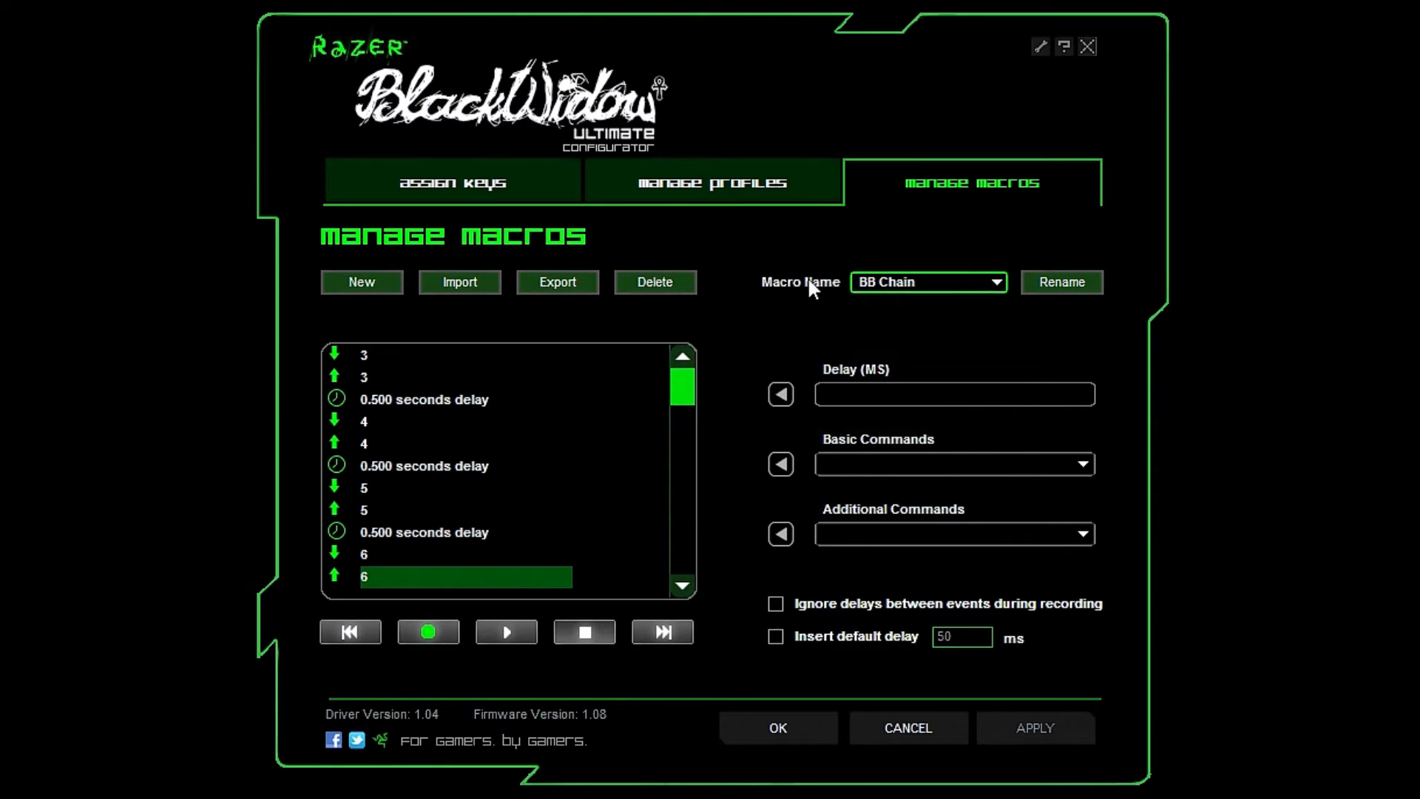
Step: Create a new macro named dance
left_click(361, 279)
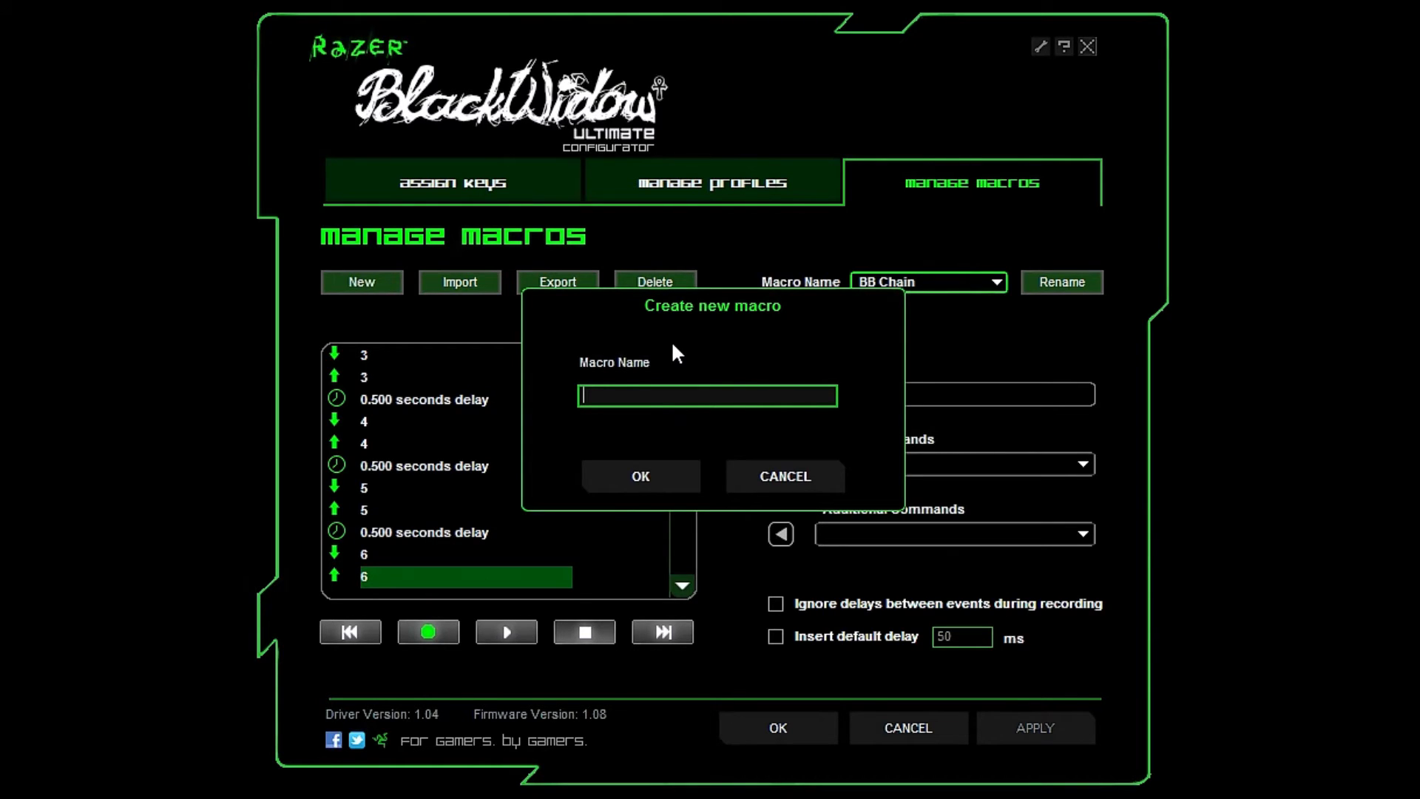
type("dance")
left_click(674, 475)
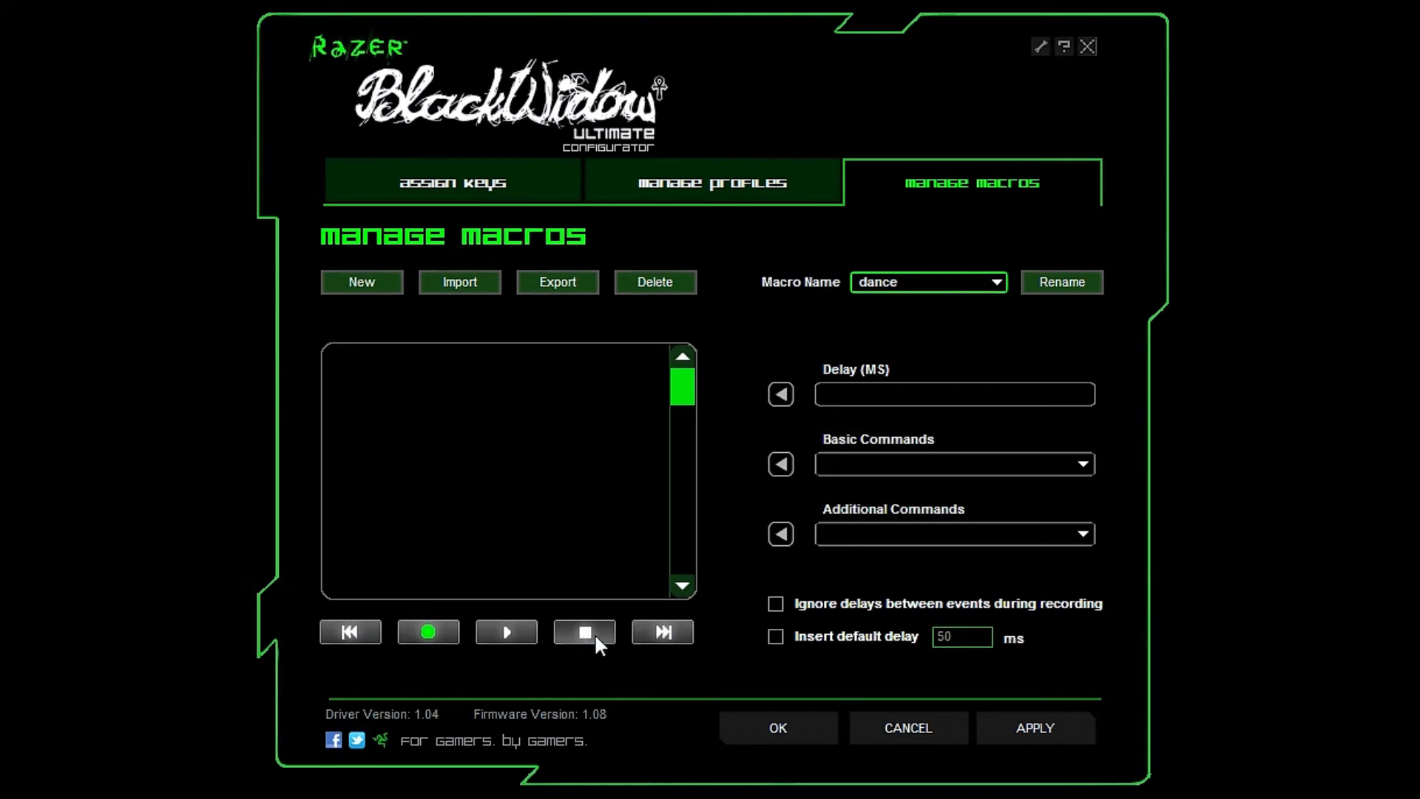
Step: Record the keystrokes /dance into the dance macro and review the recorded key events and their delays
left_click(410, 636)
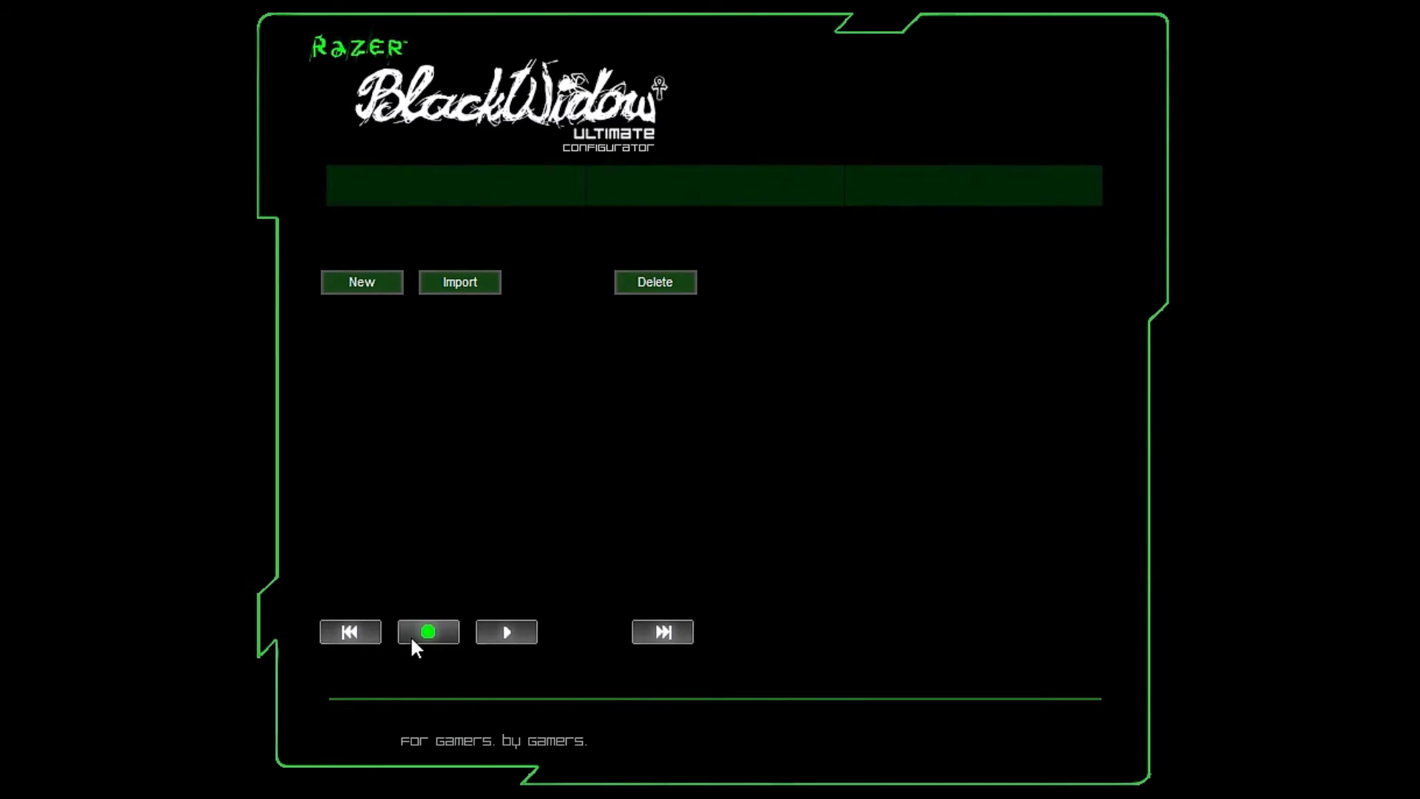
key("n")
key("c")
key("e")
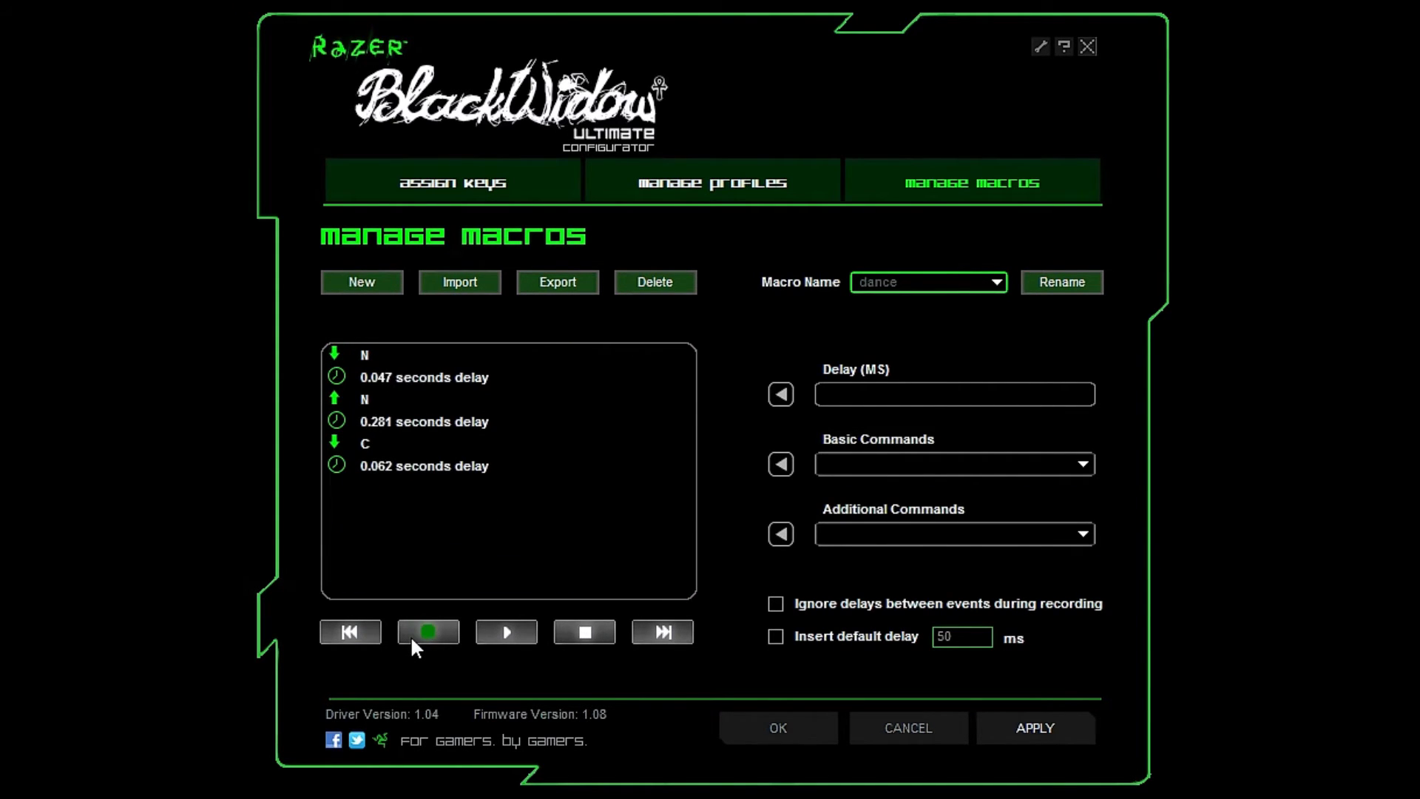
left_click(411, 636)
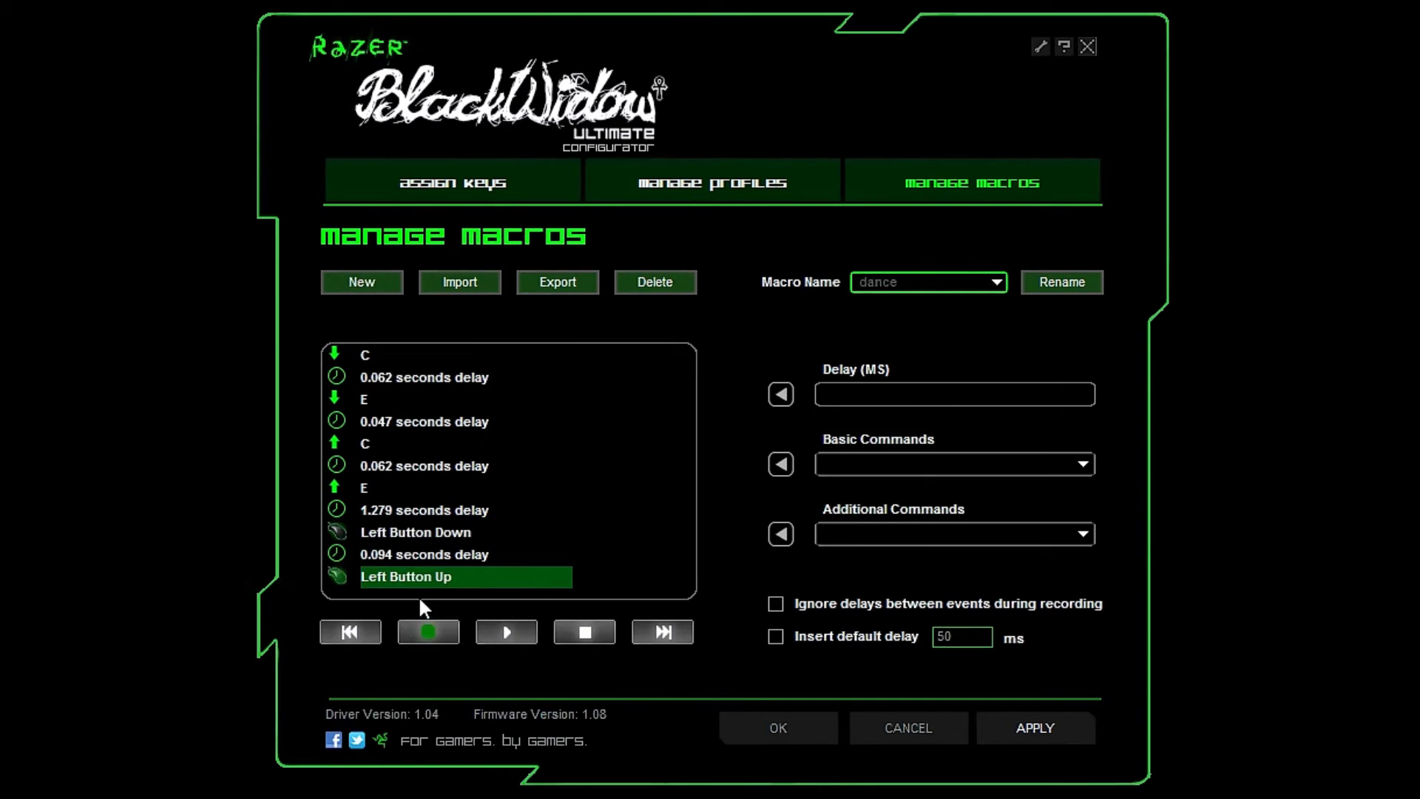
scroll(441, 517, "up", 5)
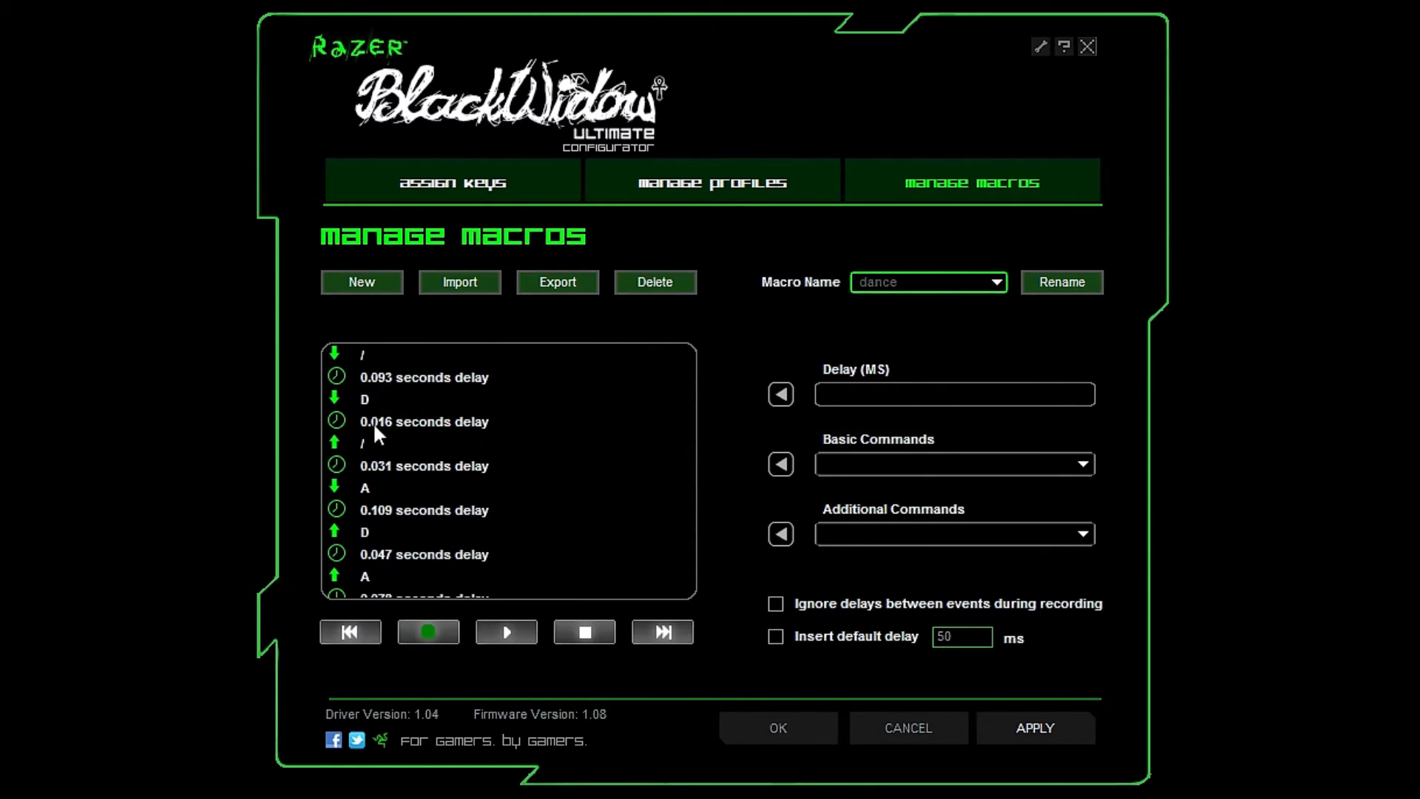
scroll(403, 420, "down", 5)
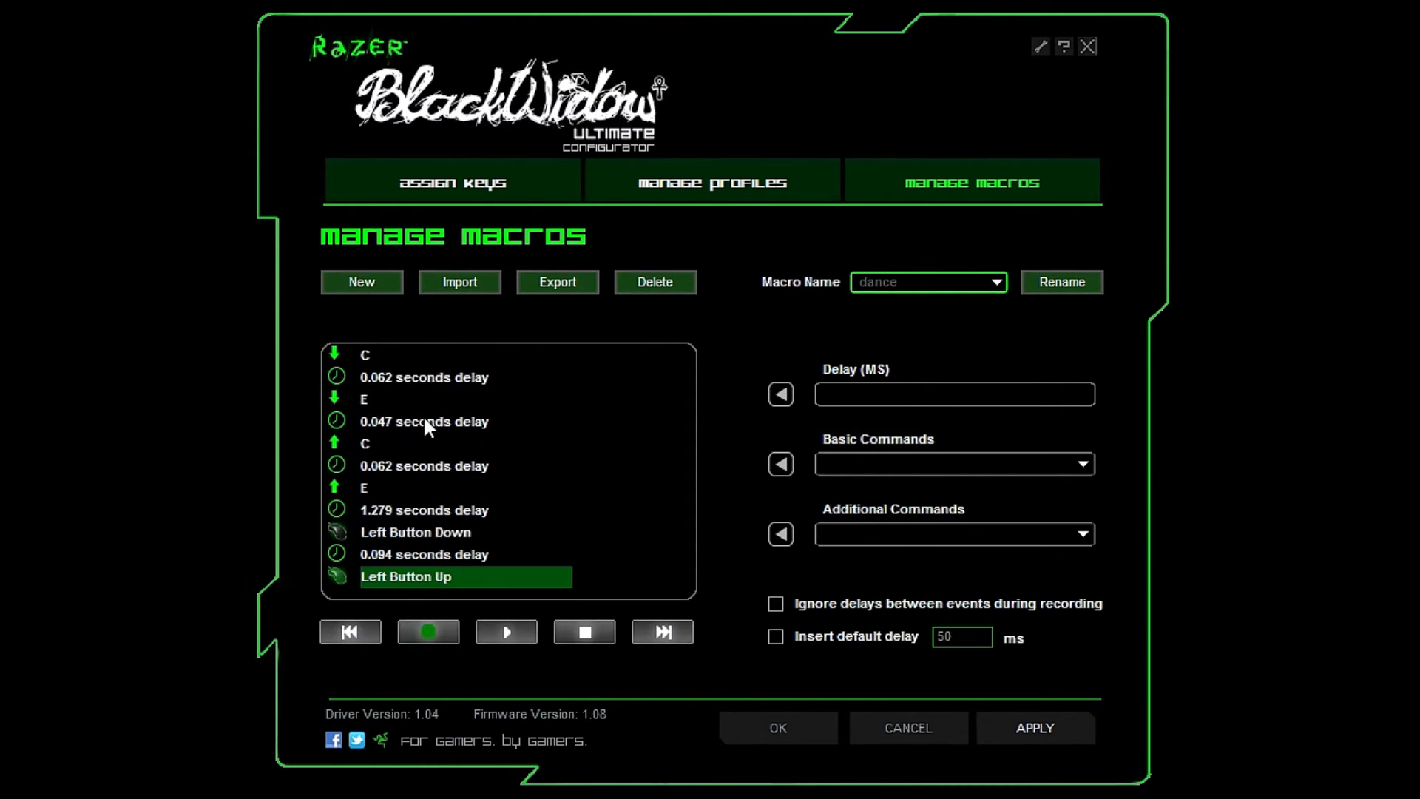
scroll(458, 506, "up", 8)
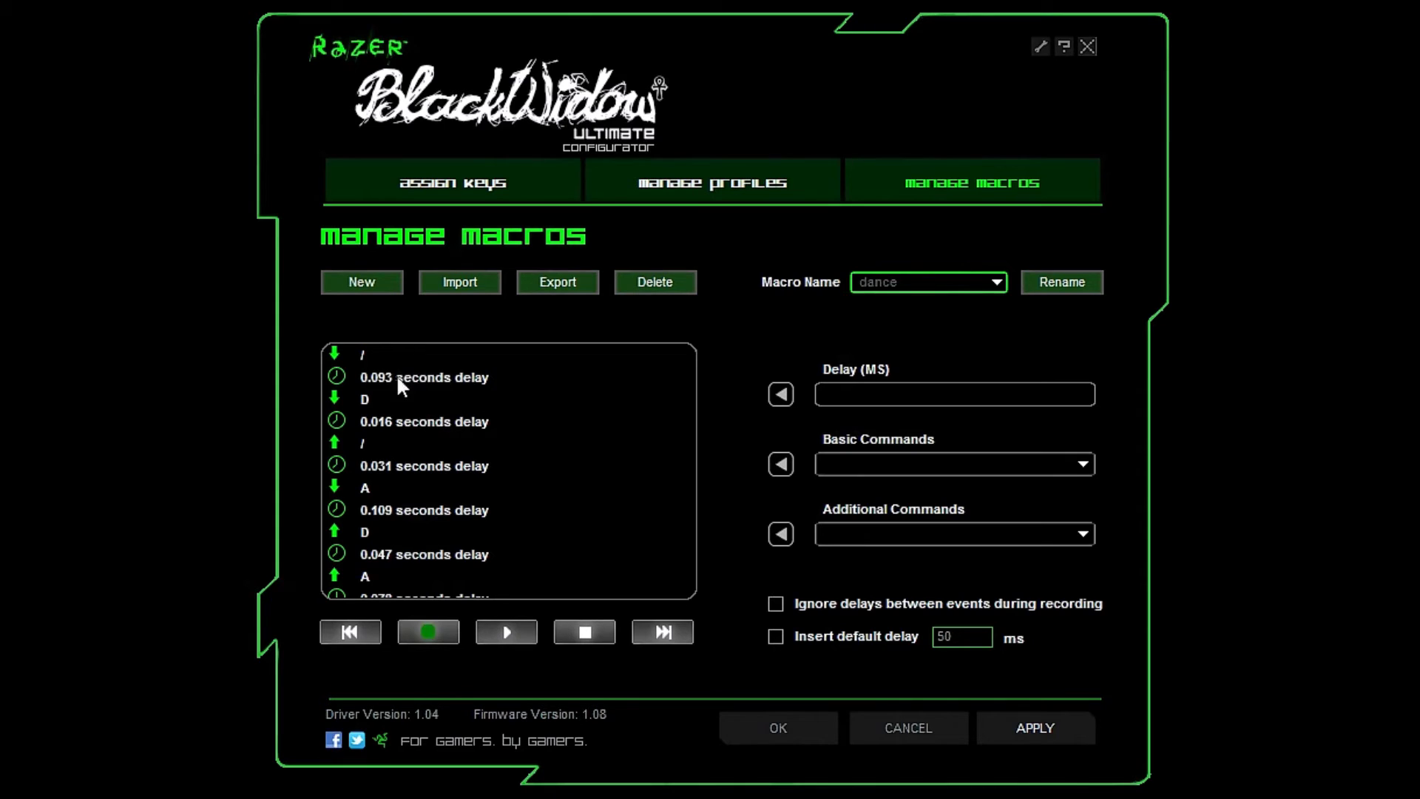
scroll(444, 503, "down", 8)
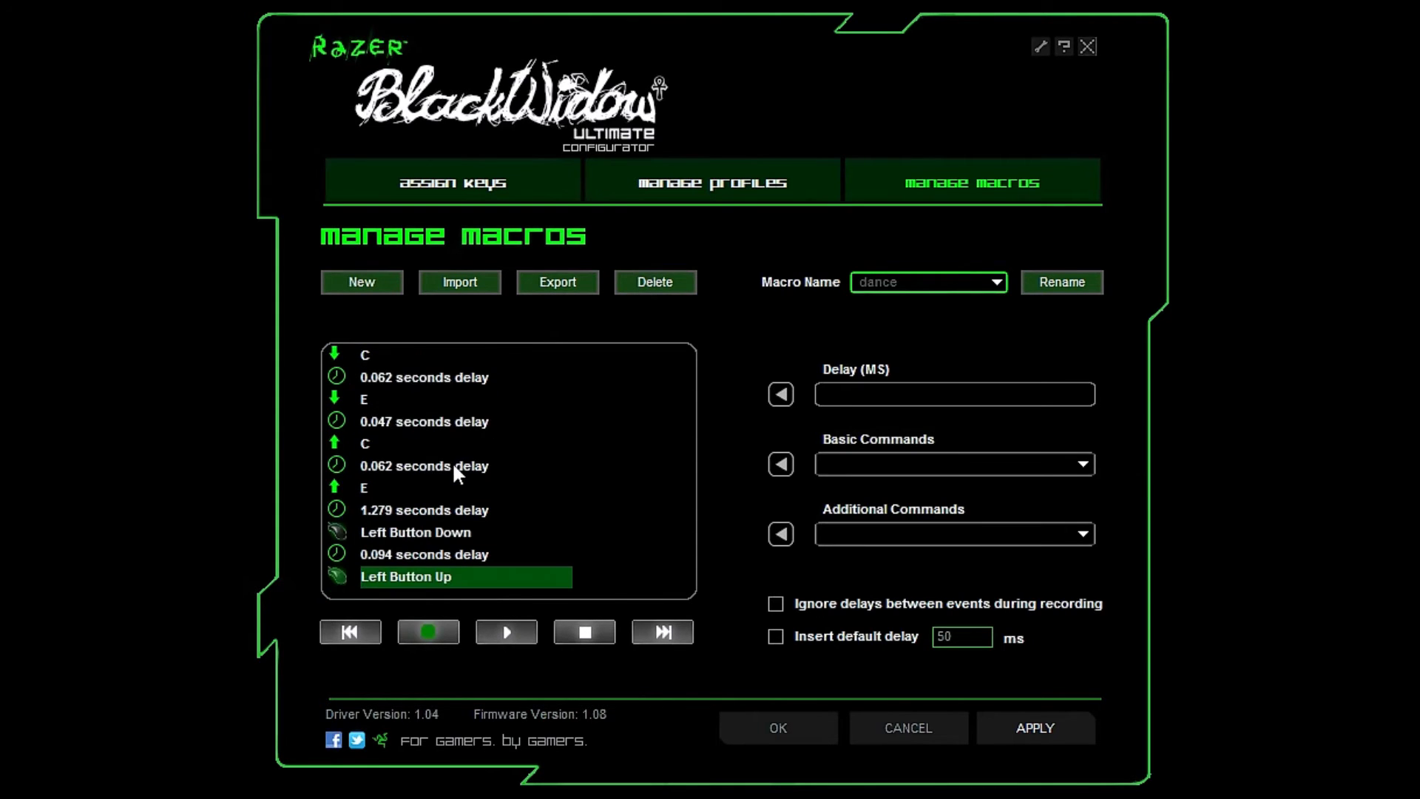
Step: Try to delete the dance macro and create a new one while recording is active, and stop the recording
left_click(630, 283)
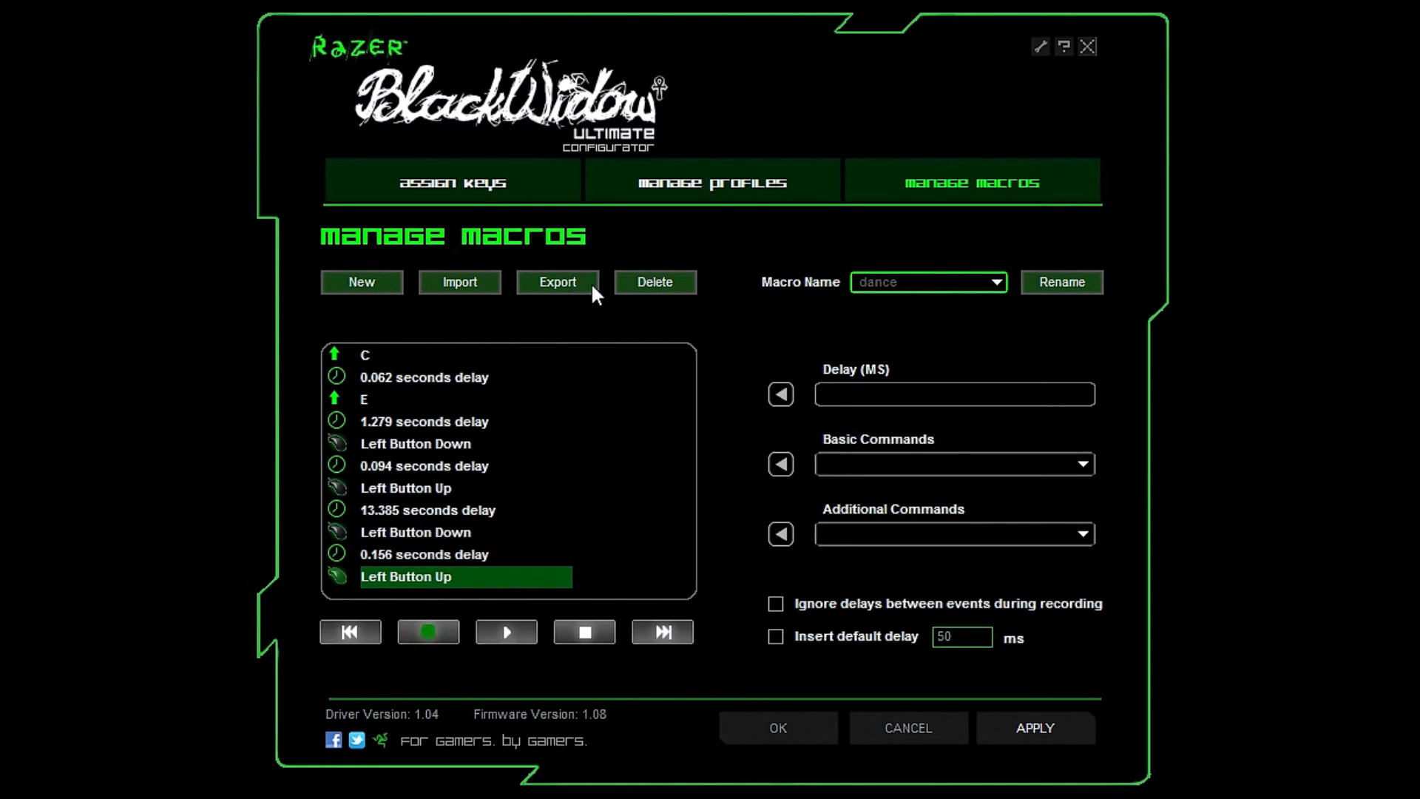
left_click(362, 294)
double_click(361, 281)
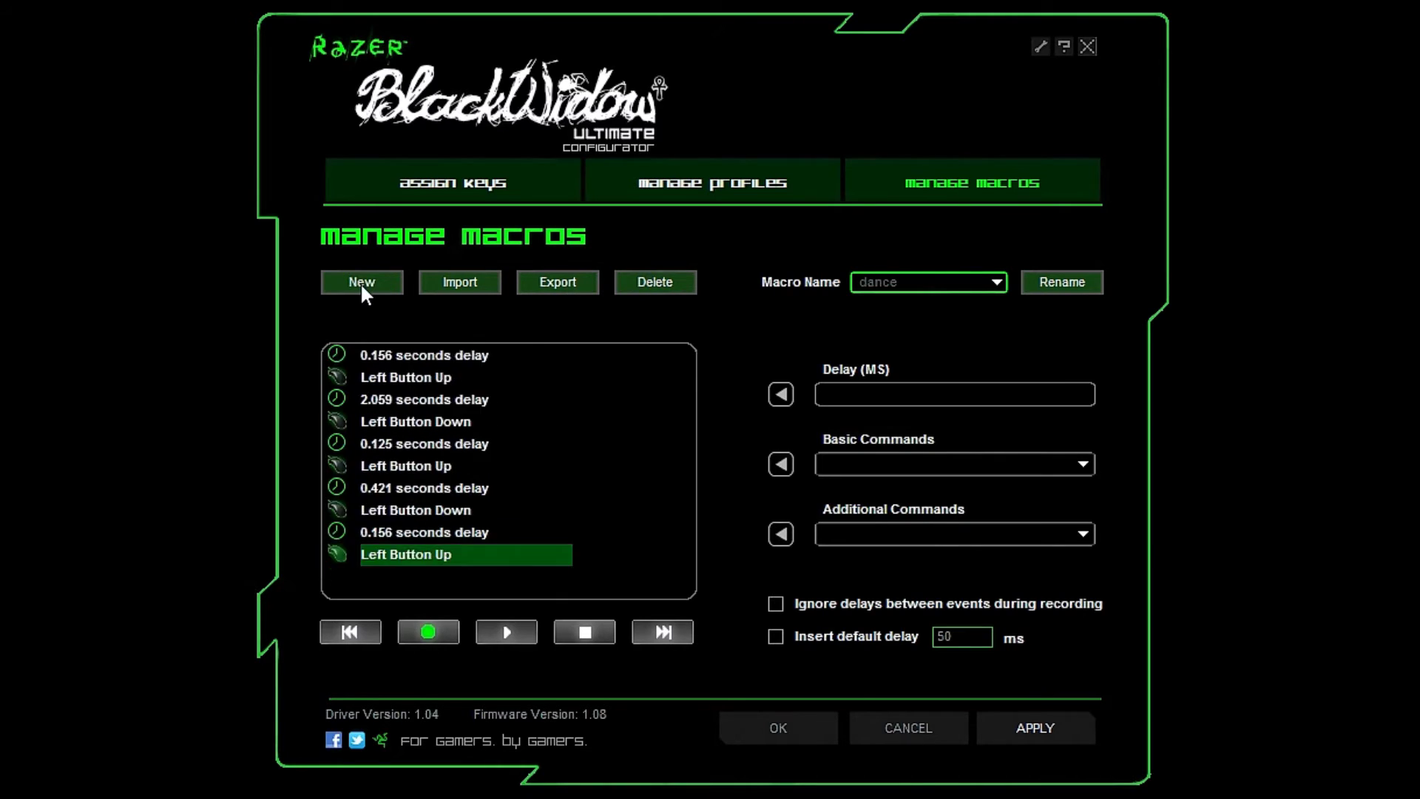
left_click(448, 621)
left_click(437, 625)
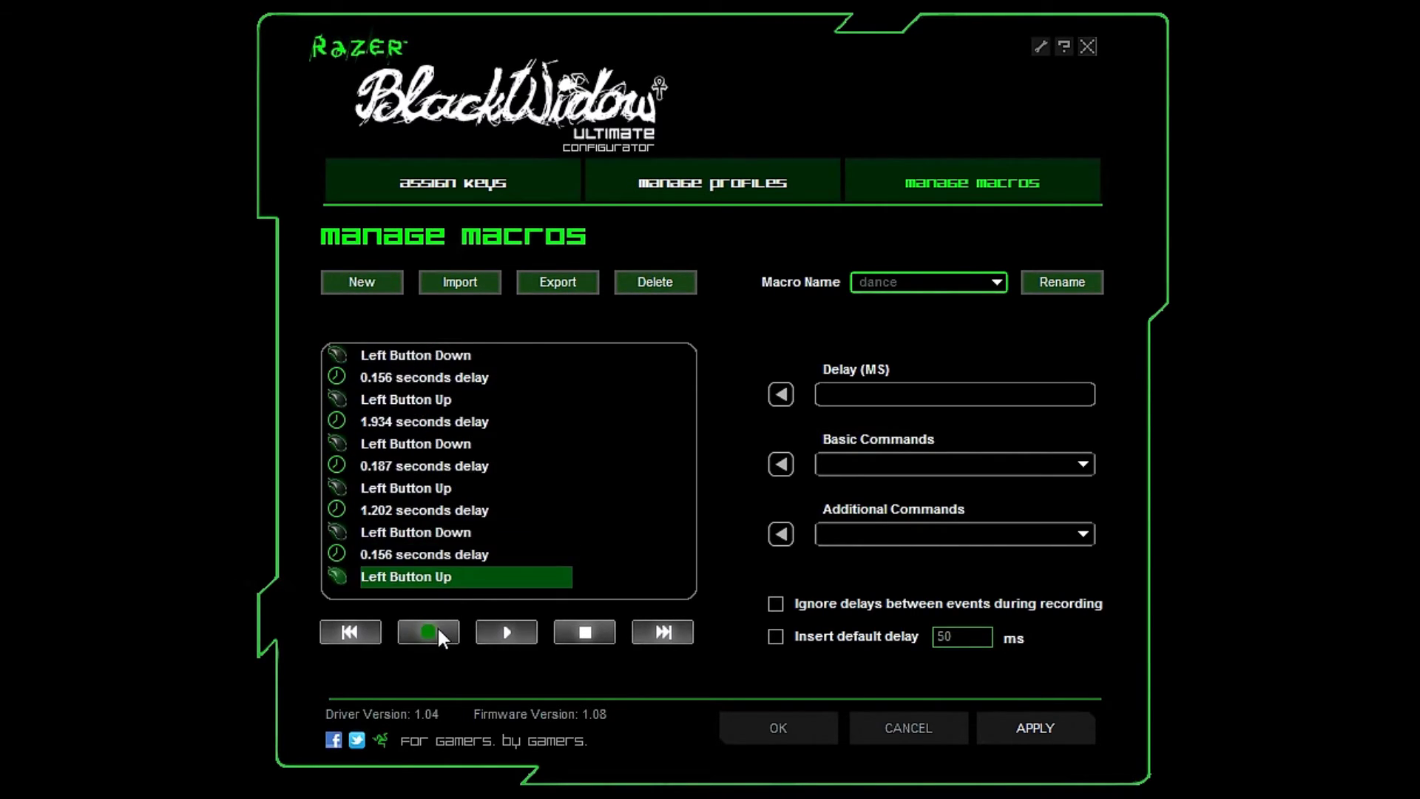
left_click(584, 631)
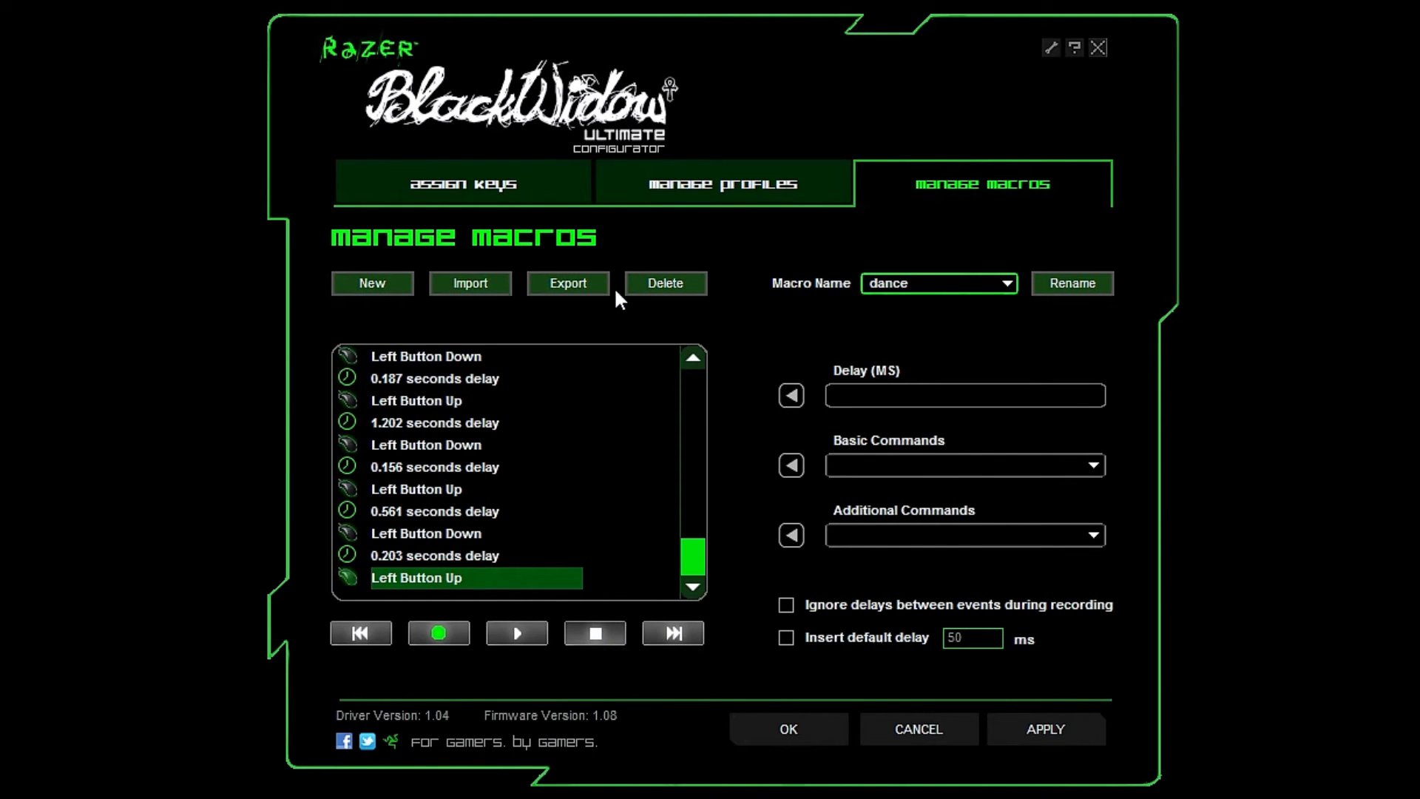
Step: Try to create another macro under the already used name dance
left_click(362, 288)
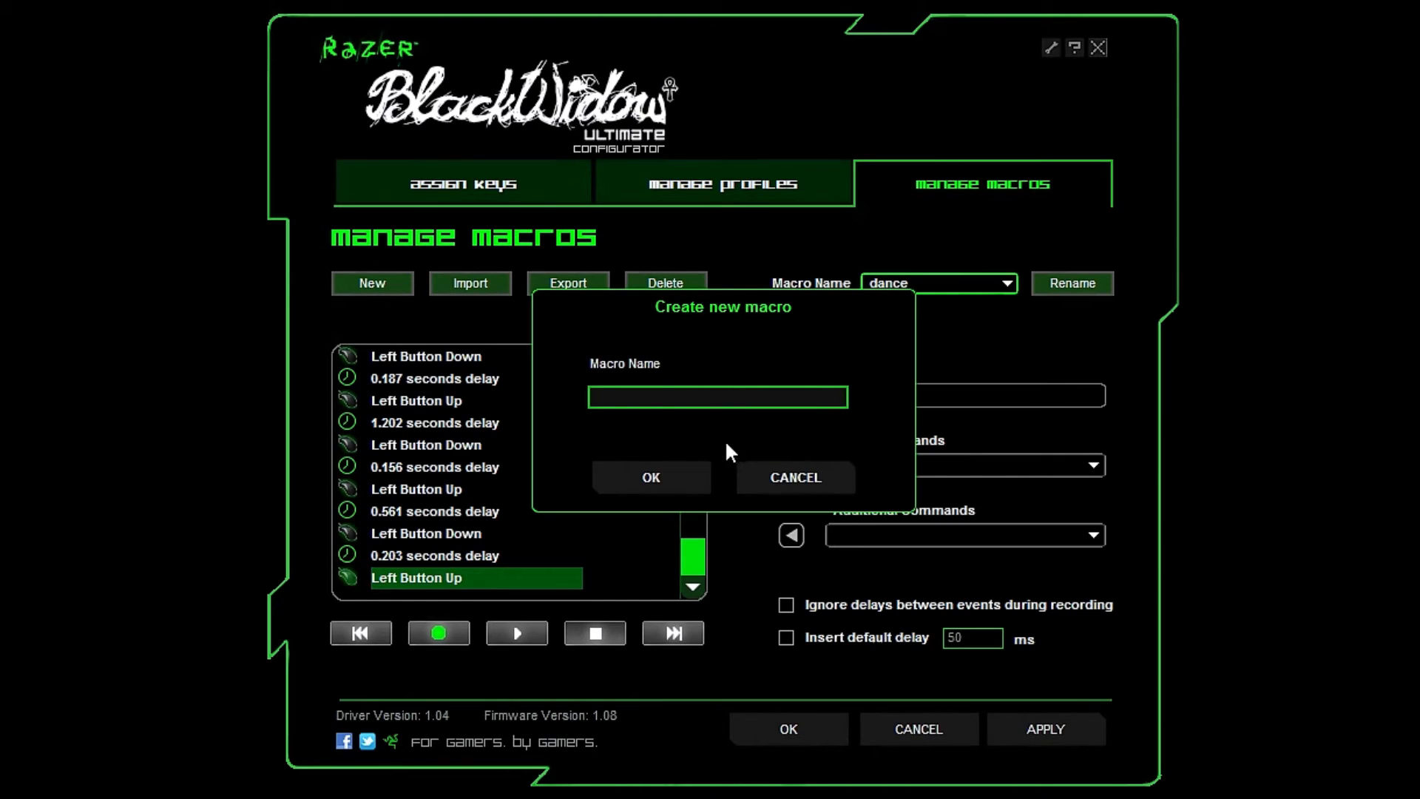
type("dance")
left_click(663, 468)
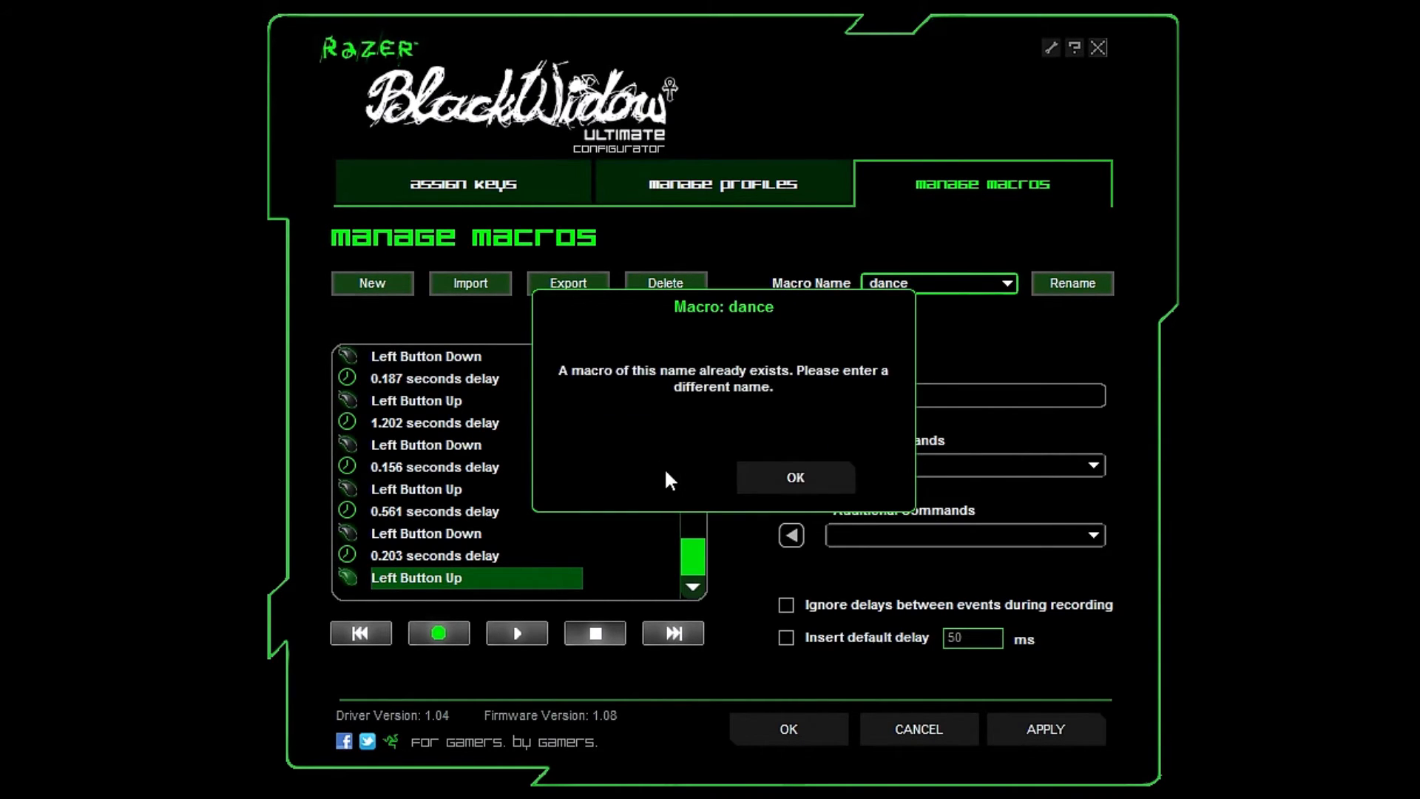
left_click(781, 473)
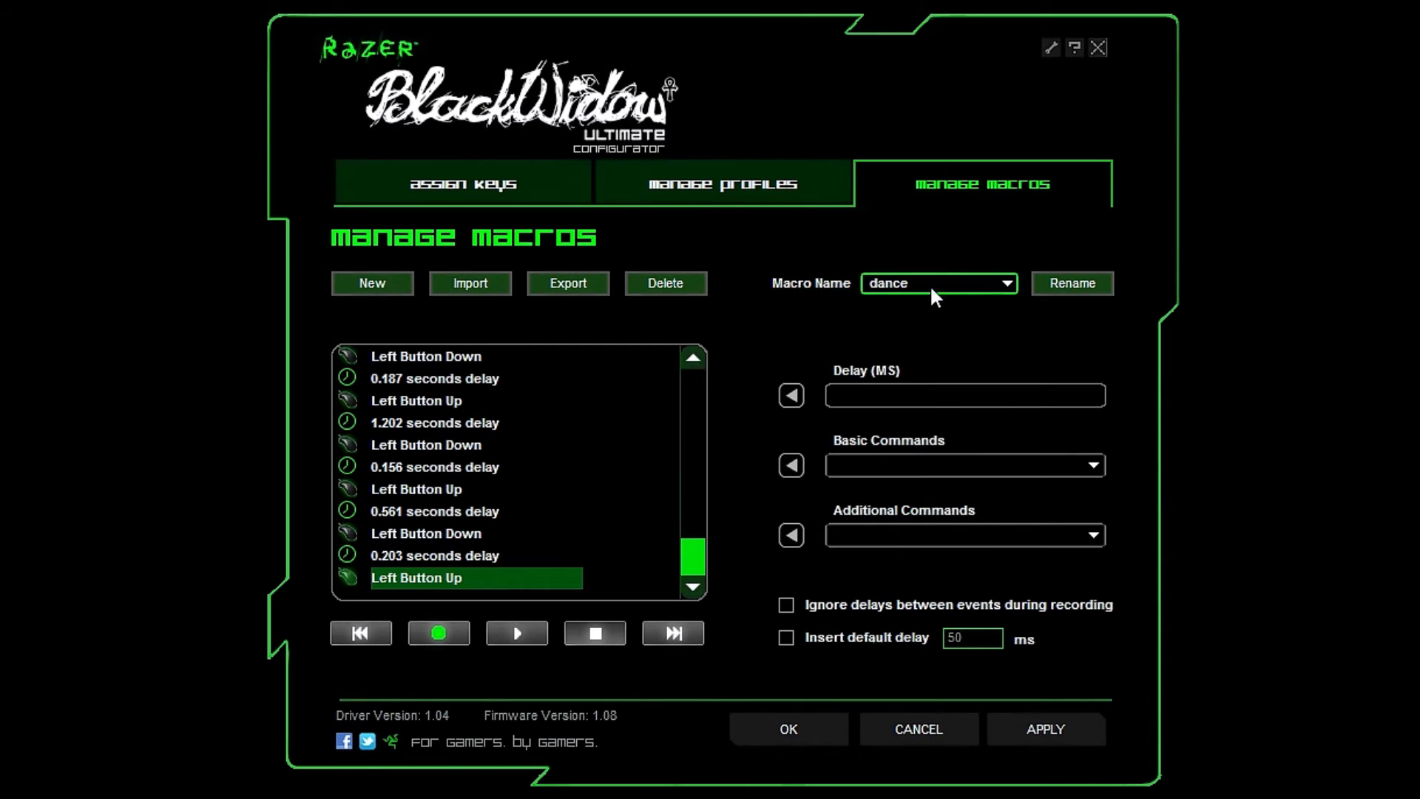
Step: Rename the recorded dance macro to dontdance
left_click(1053, 286)
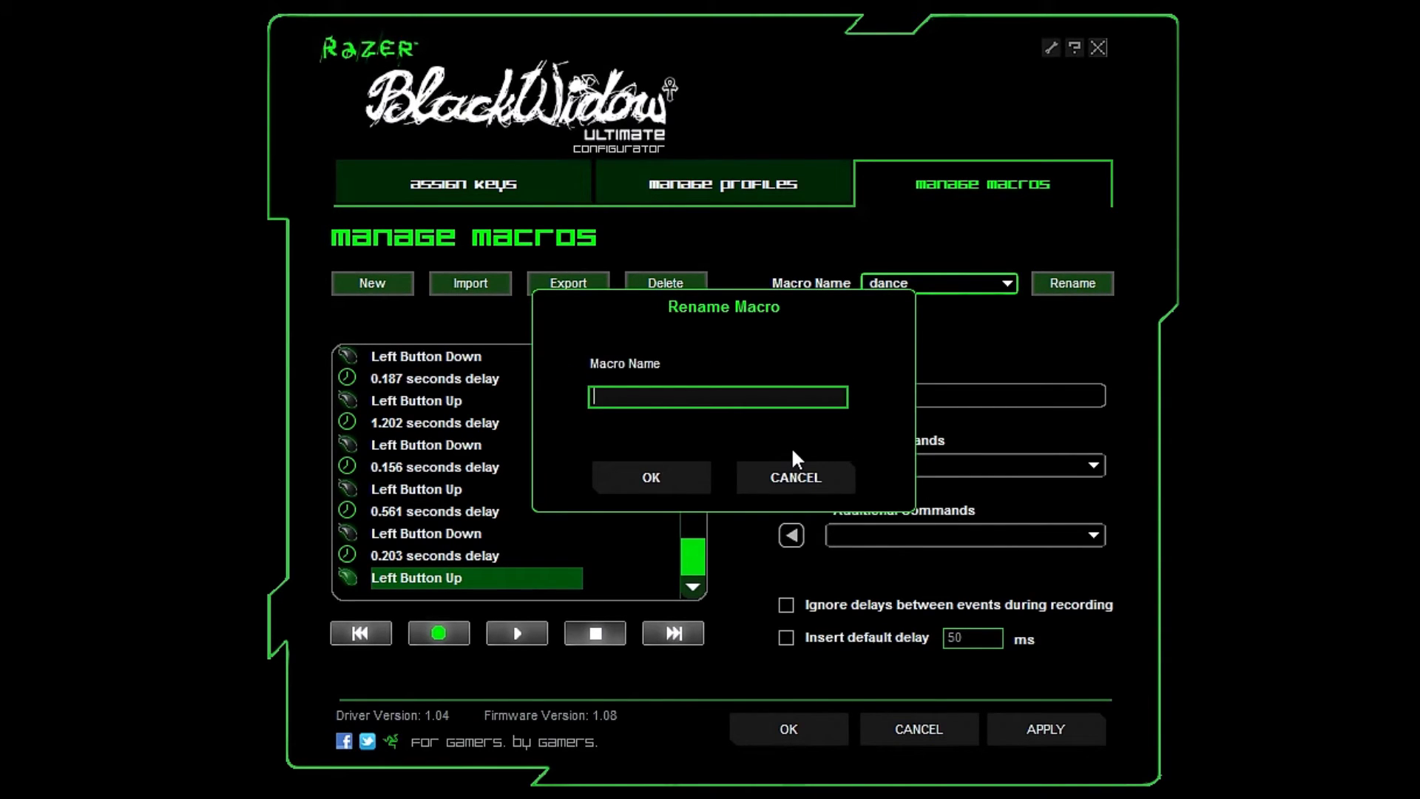
type("dontdance")
left_click(667, 477)
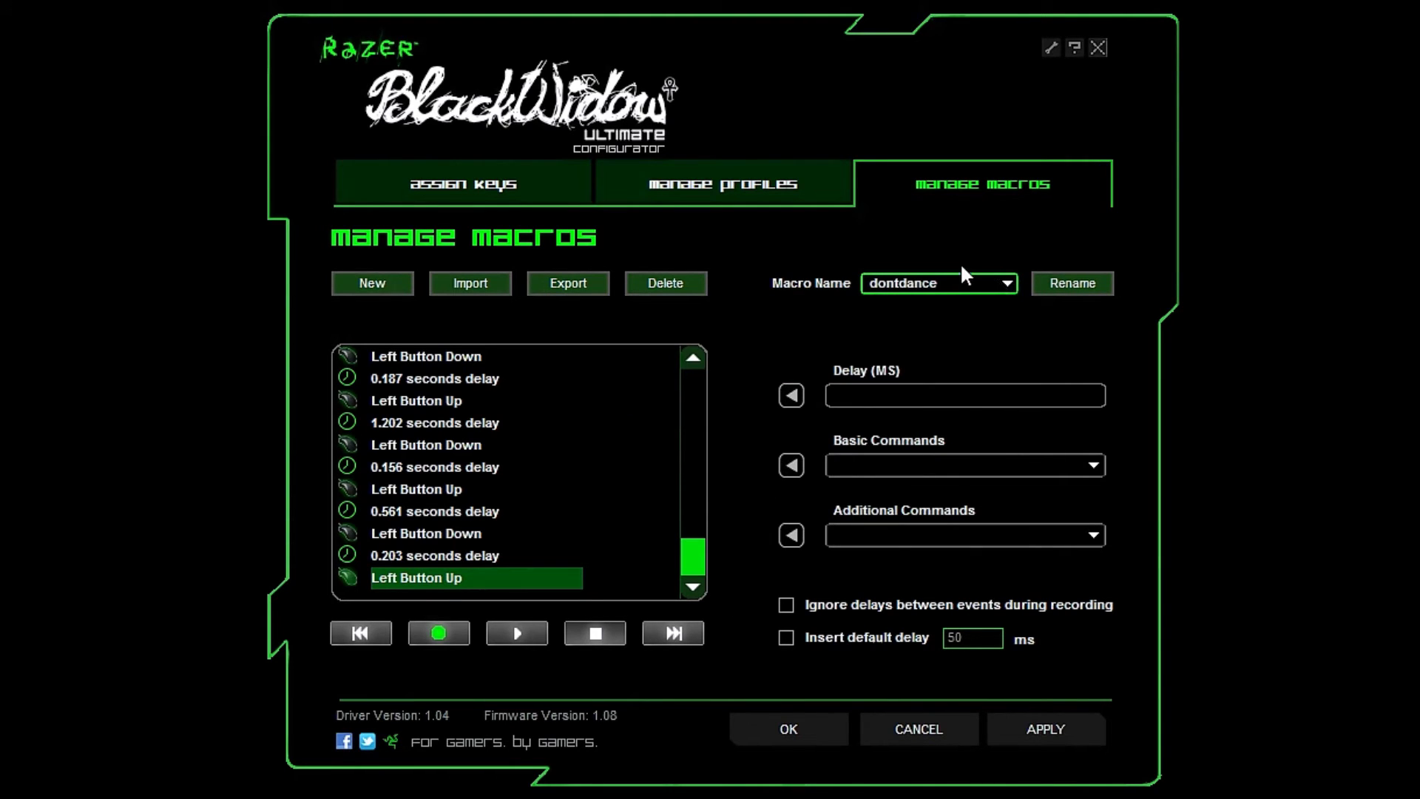
Step: Create a new empty macro named dance
left_click(392, 280)
type("dance")
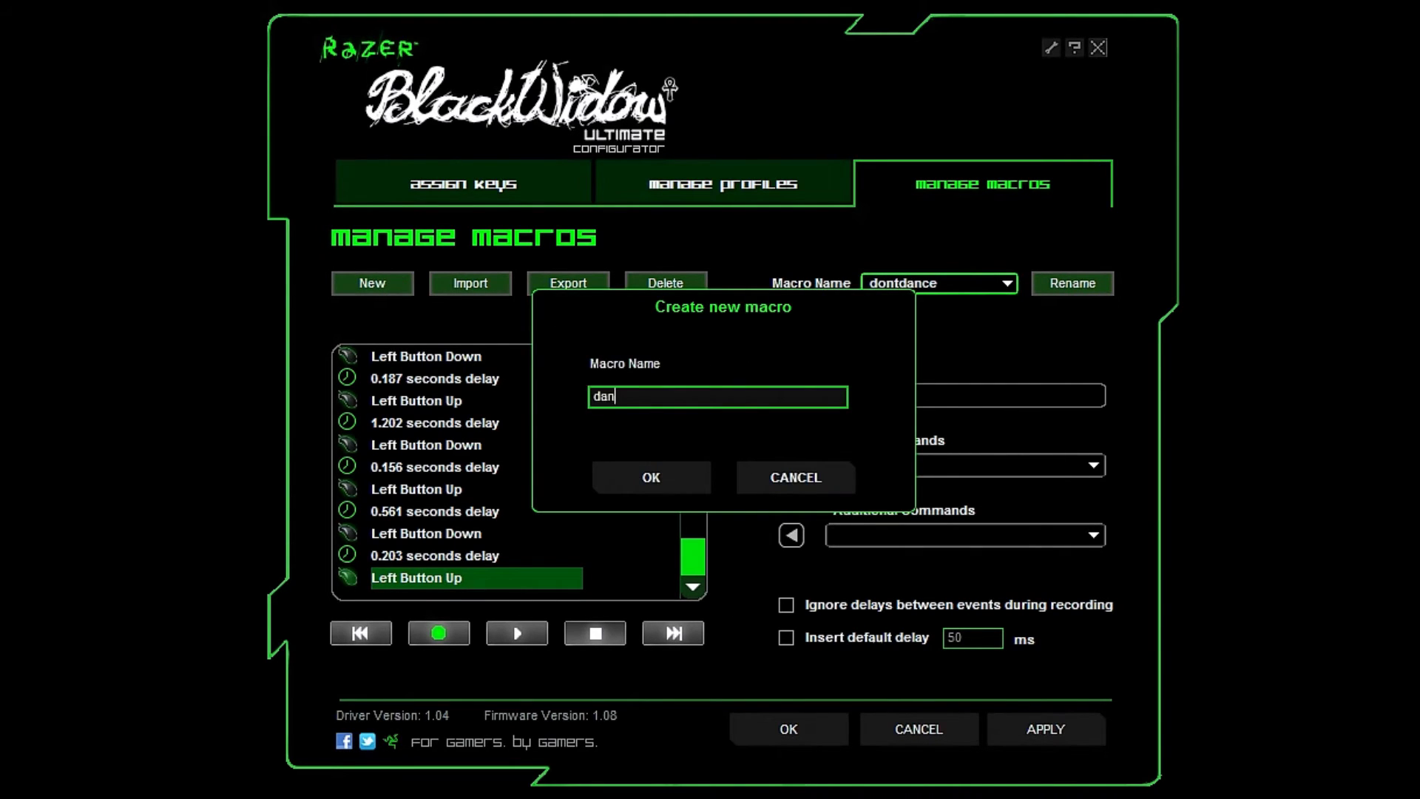
key("Return")
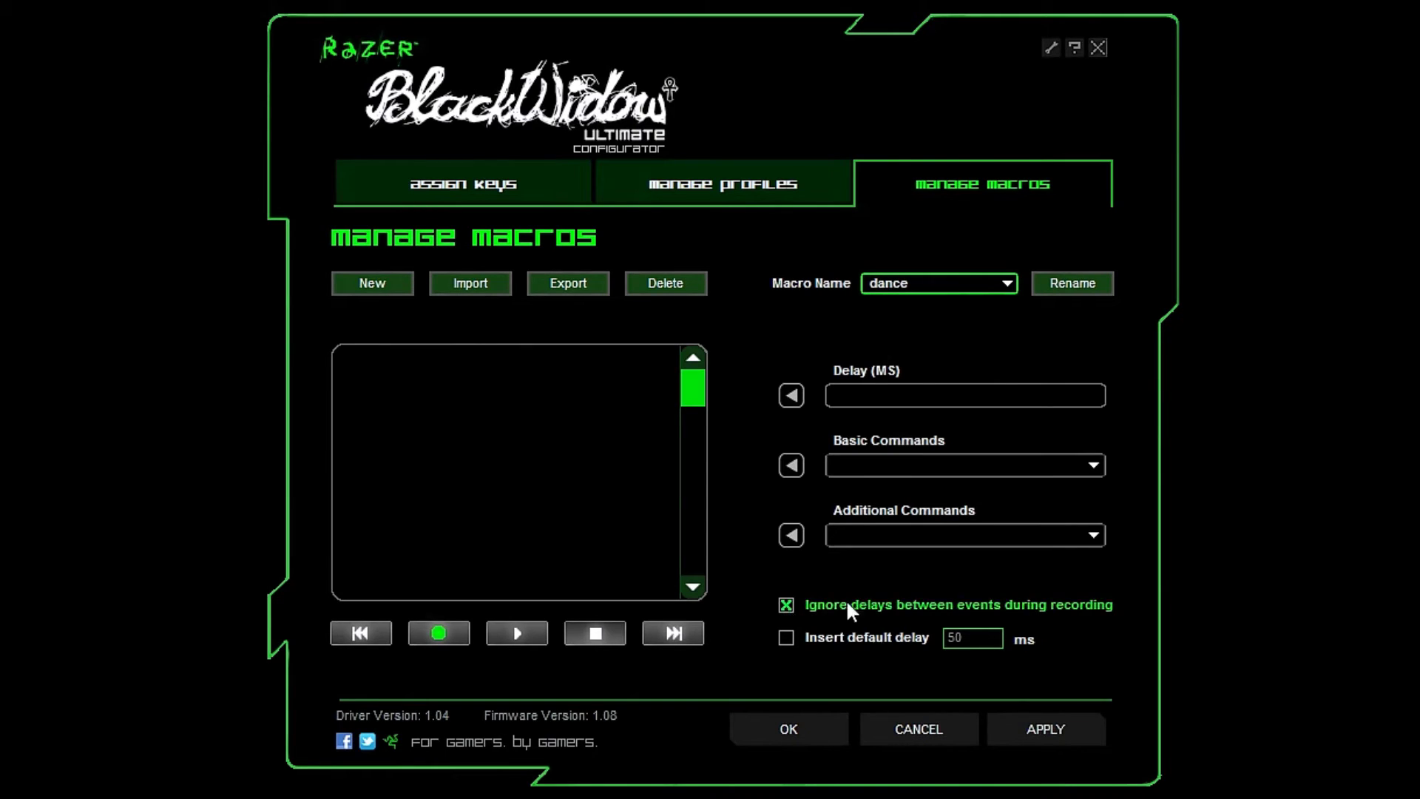
Step: Record the keystrokes /dance into the new macro, ignoring delays between events during recording
left_click(427, 640)
type("/danc")
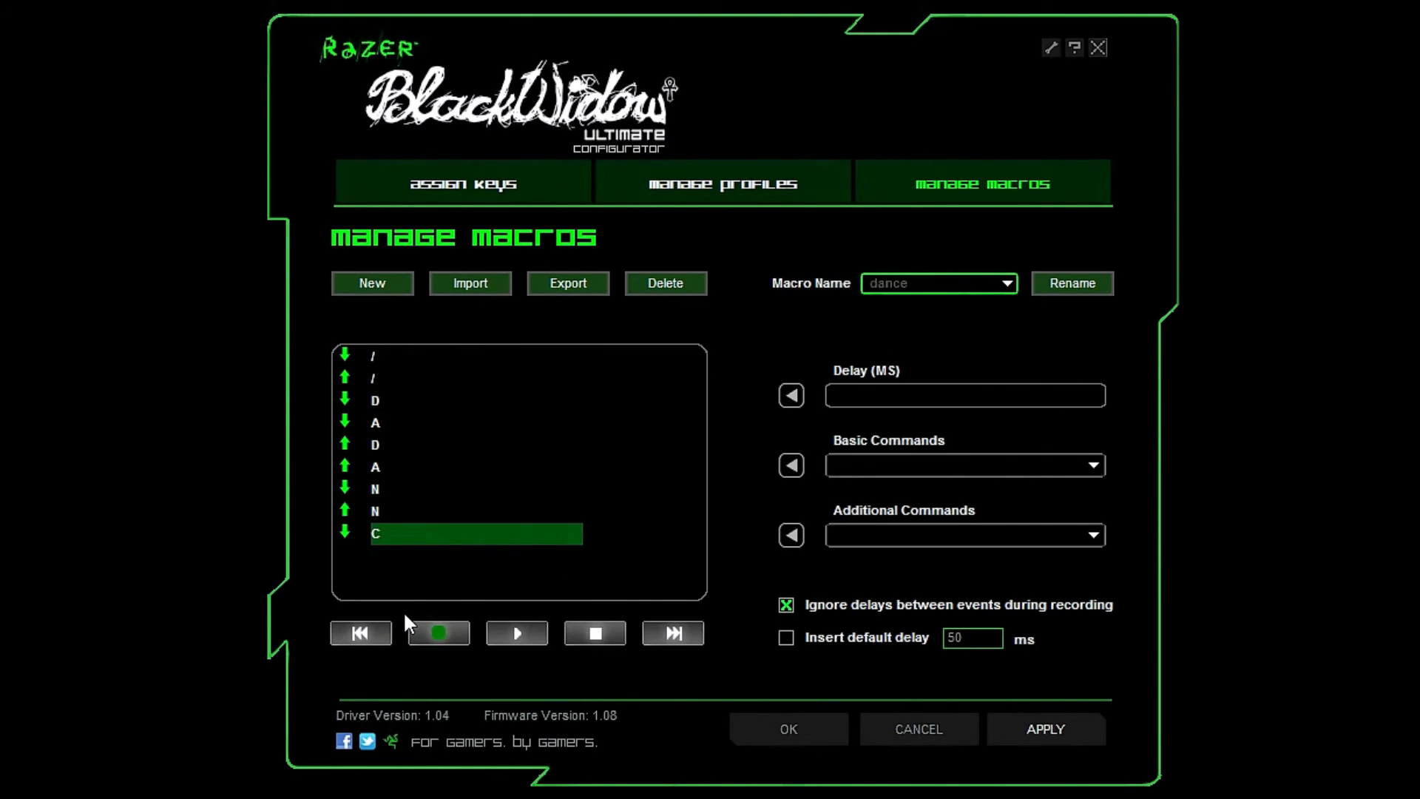
type("e")
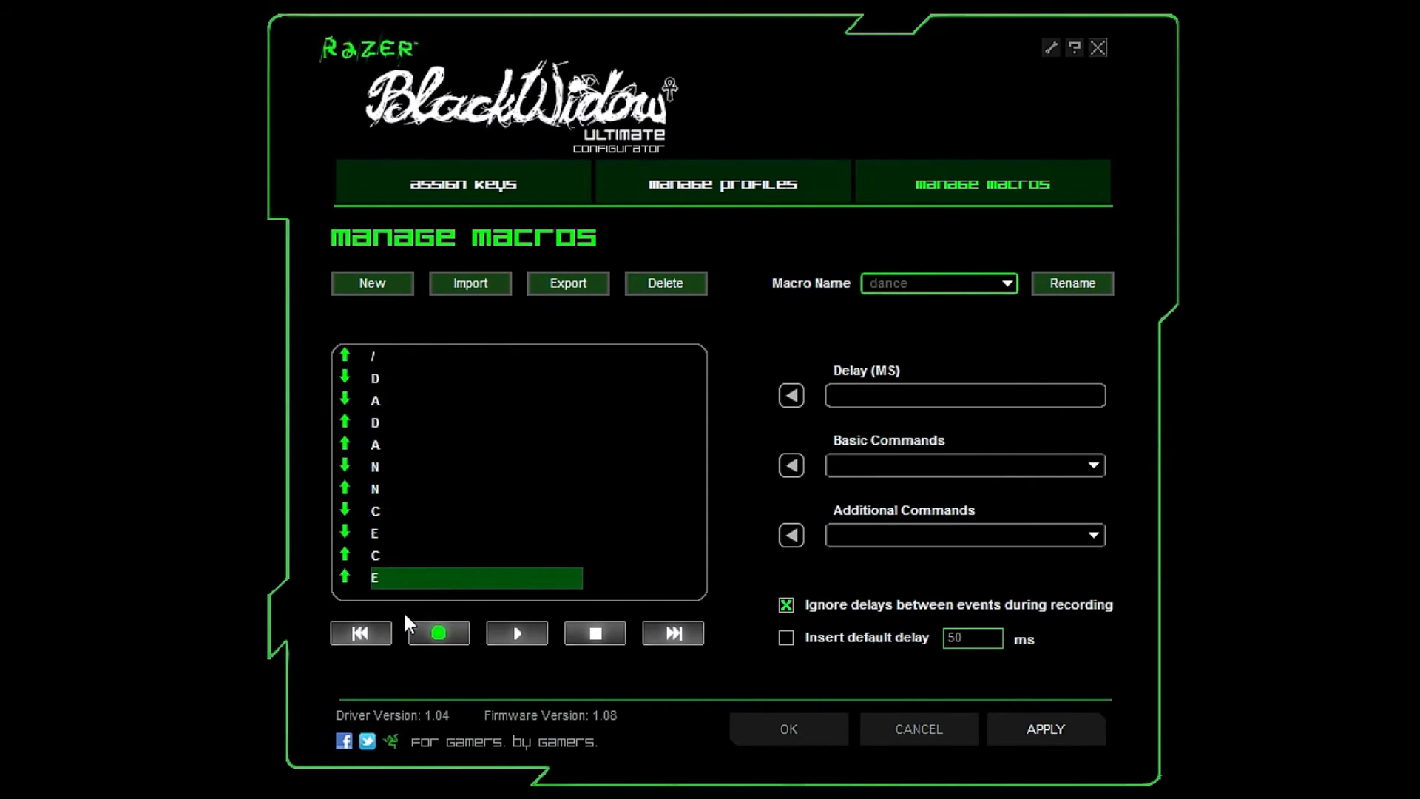
left_click(595, 632)
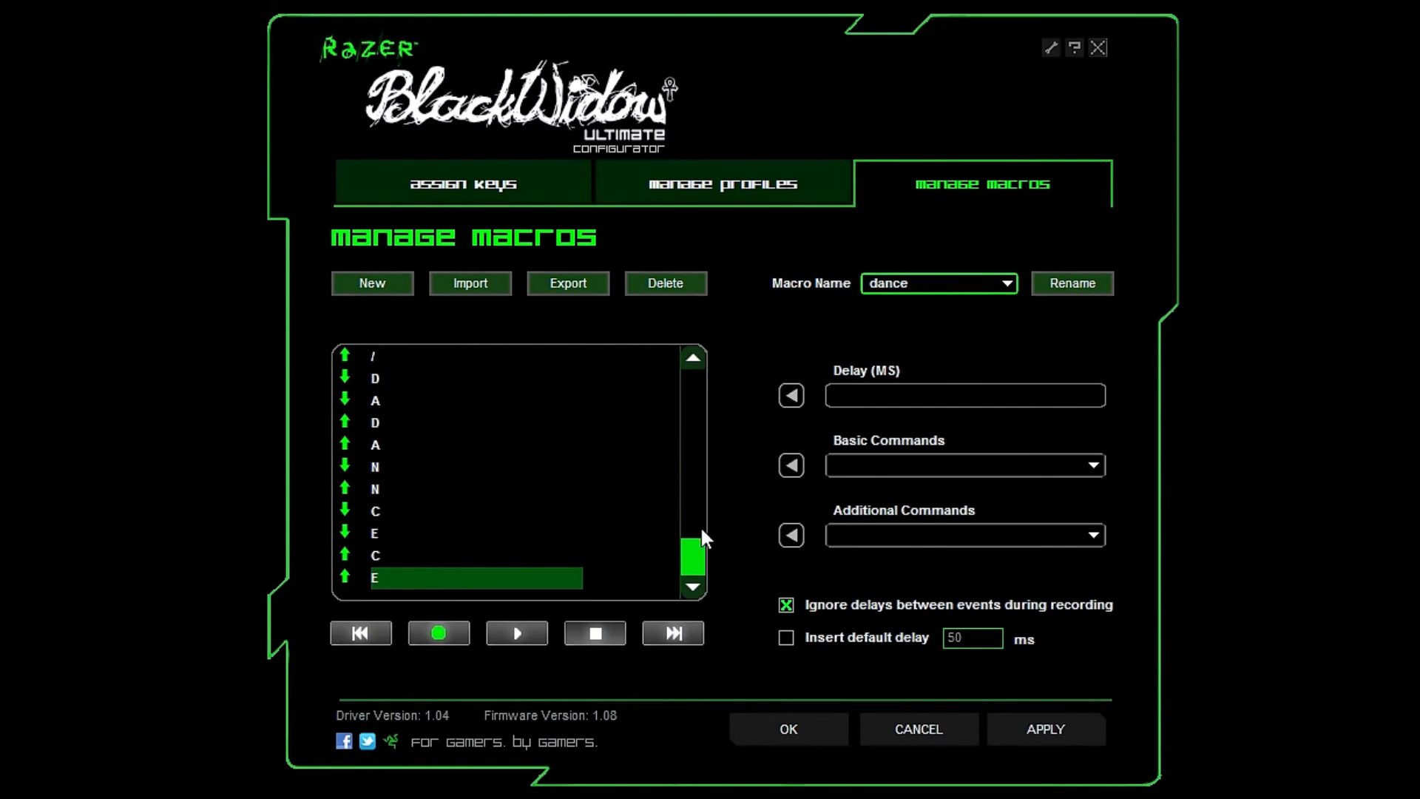
Step: Insert a 5 ms delay after the release of the N key in the dance macro
scroll(699, 548, "up", 1)
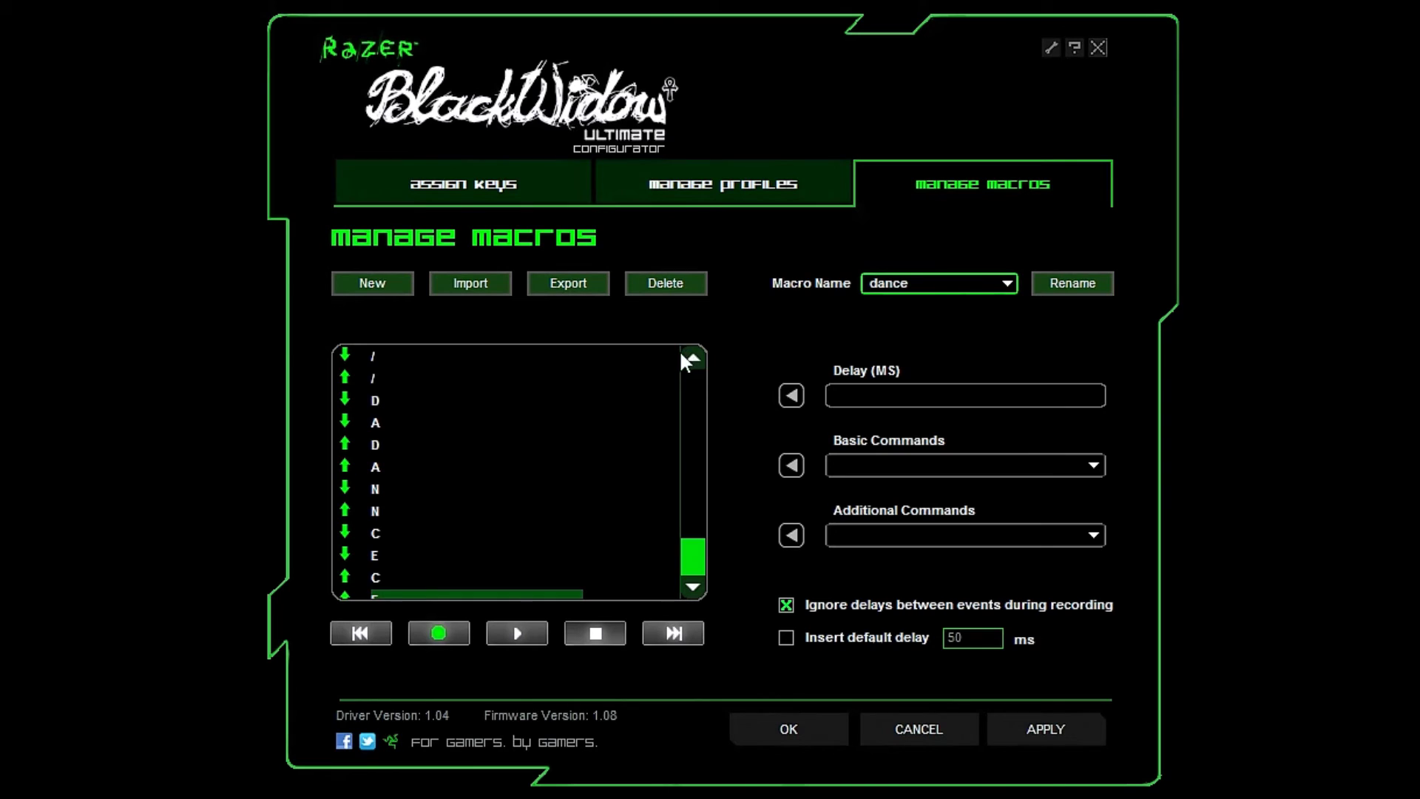
left_click(394, 512)
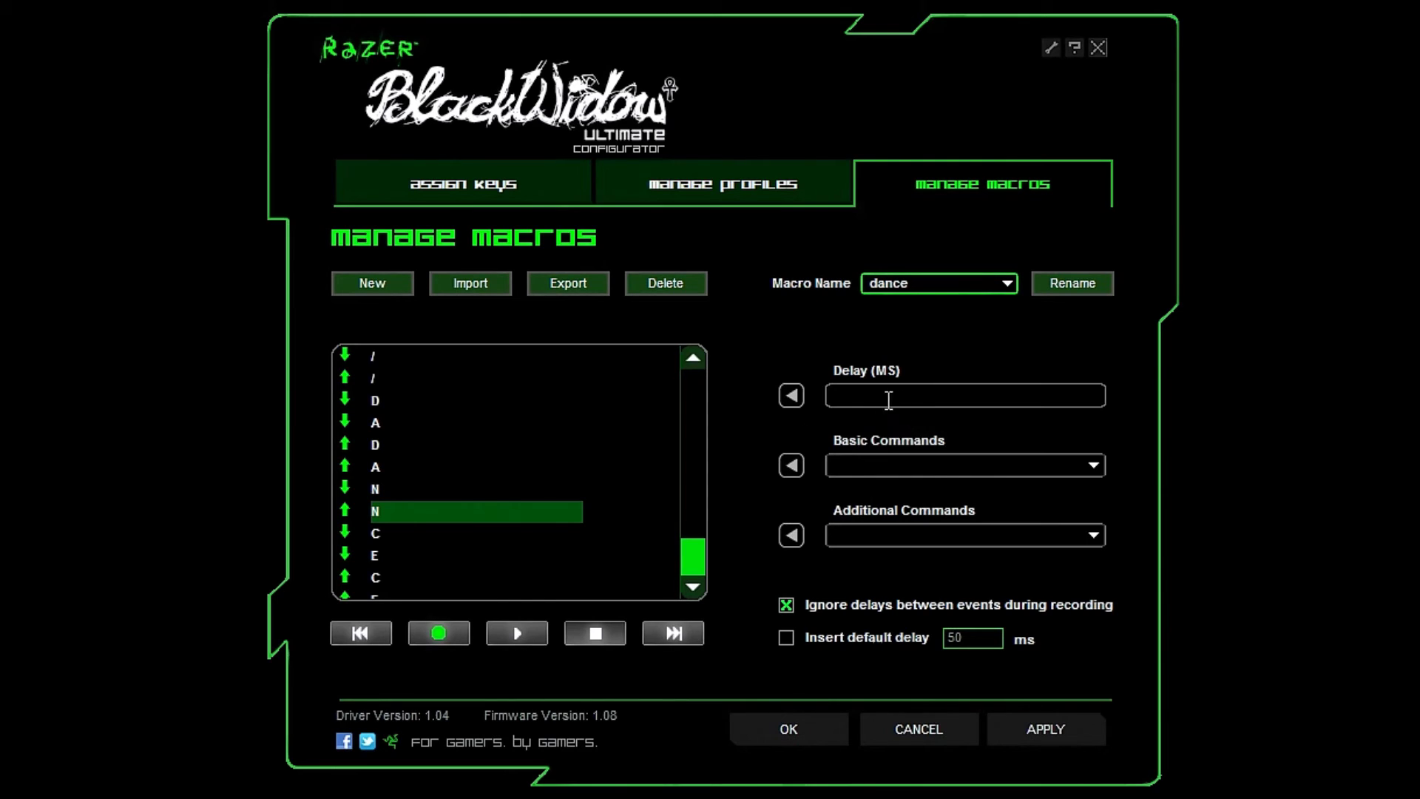
left_click(934, 397)
type("5")
left_click(791, 395)
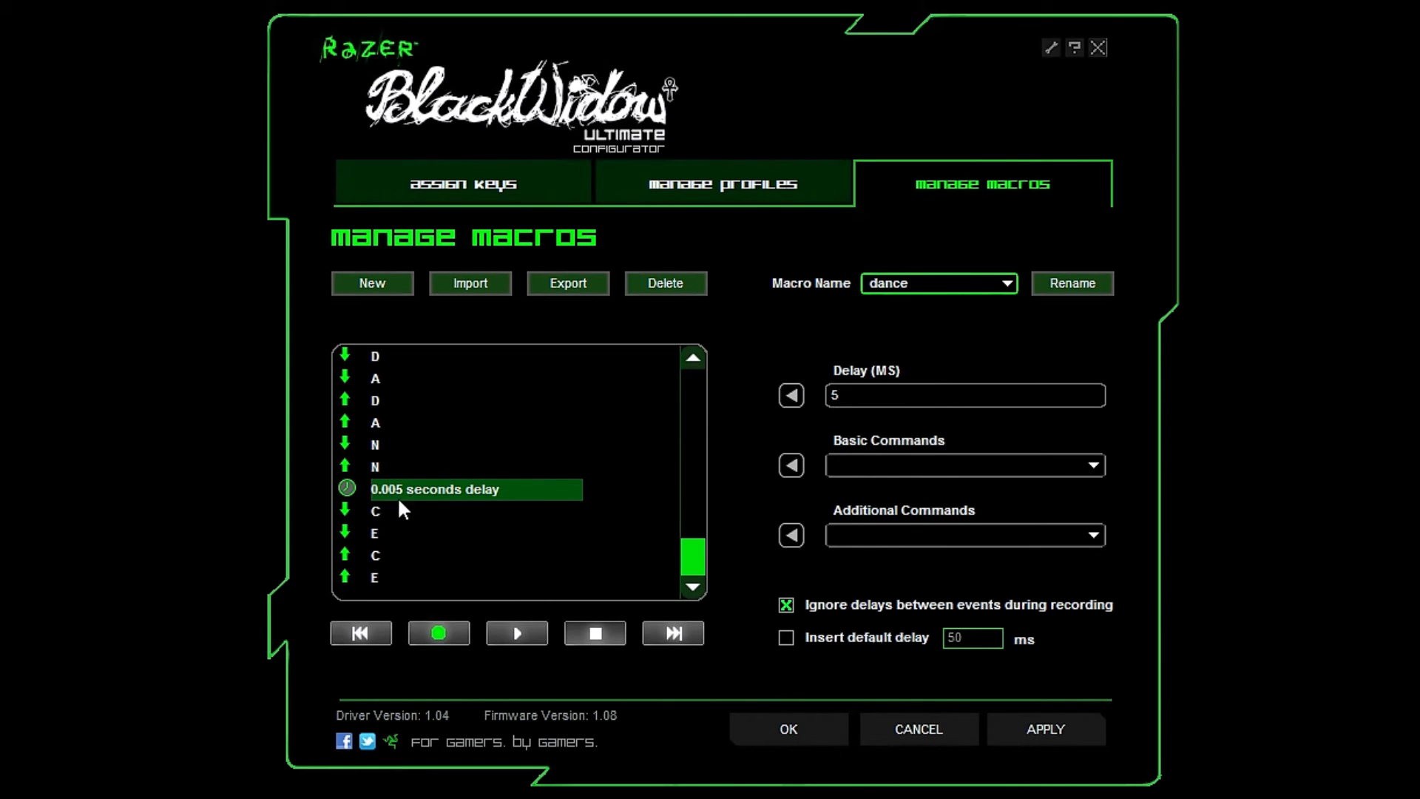
Step: Open the macro's delay value in milliseconds for editing
left_click(881, 392)
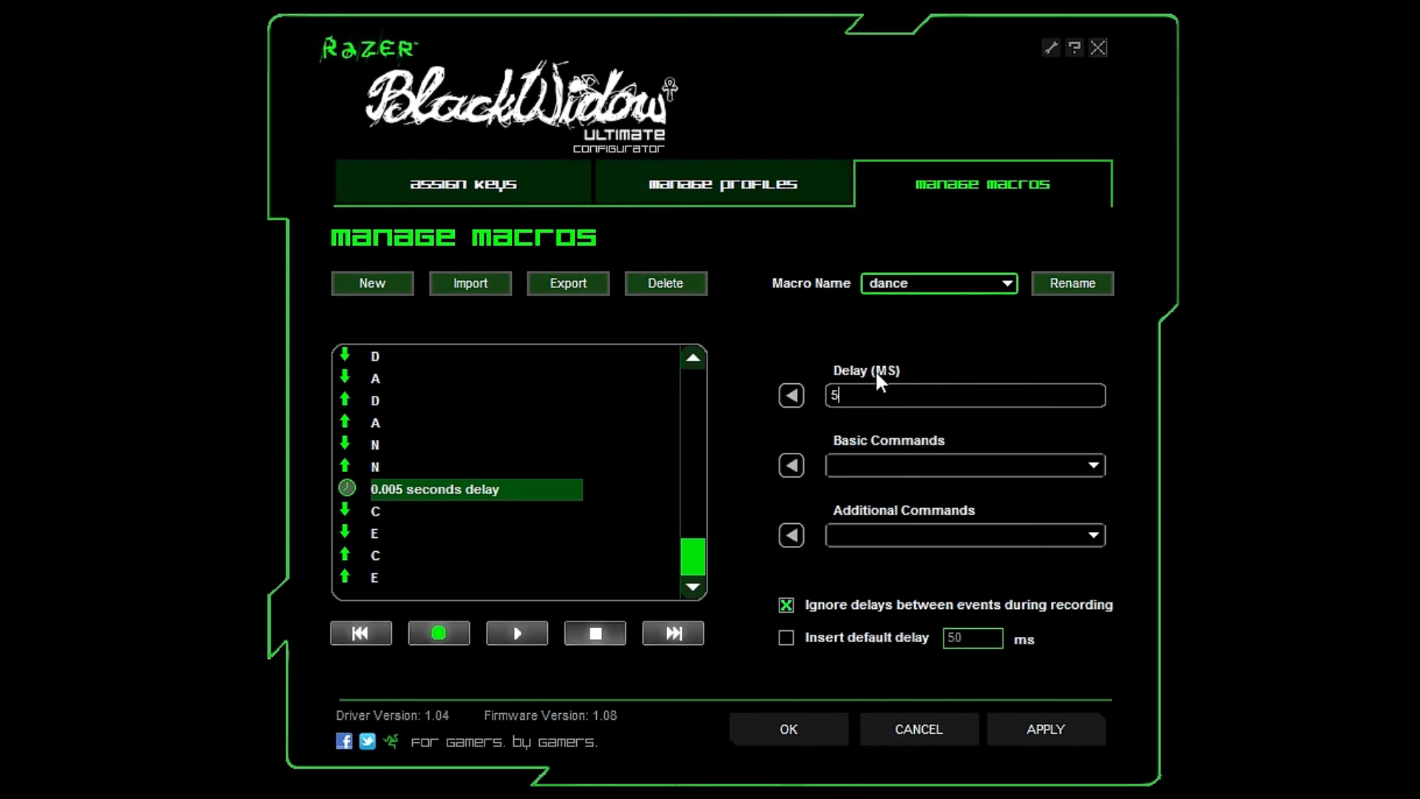